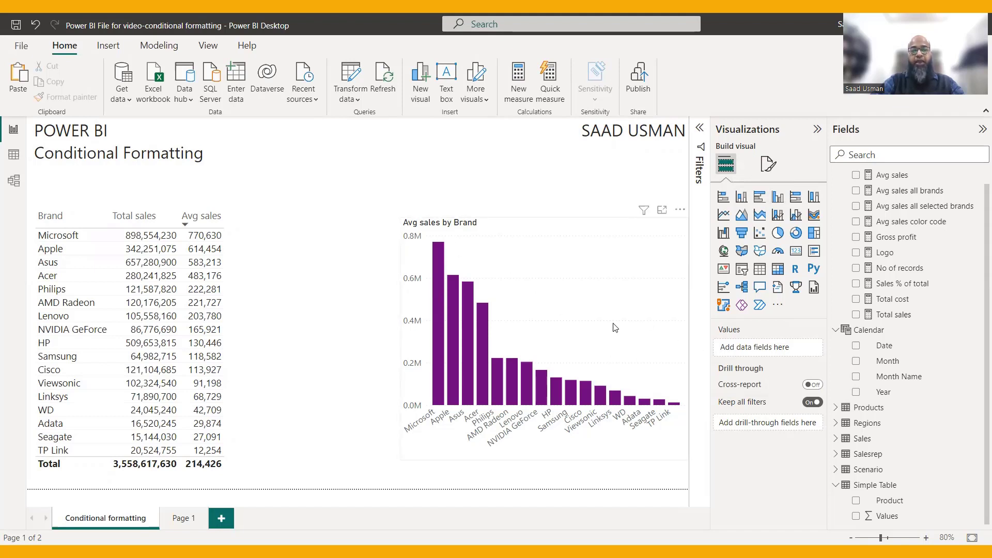
- Open the background color conditional formatting settings for the Total sales column of the brand table
left_click(233, 240)
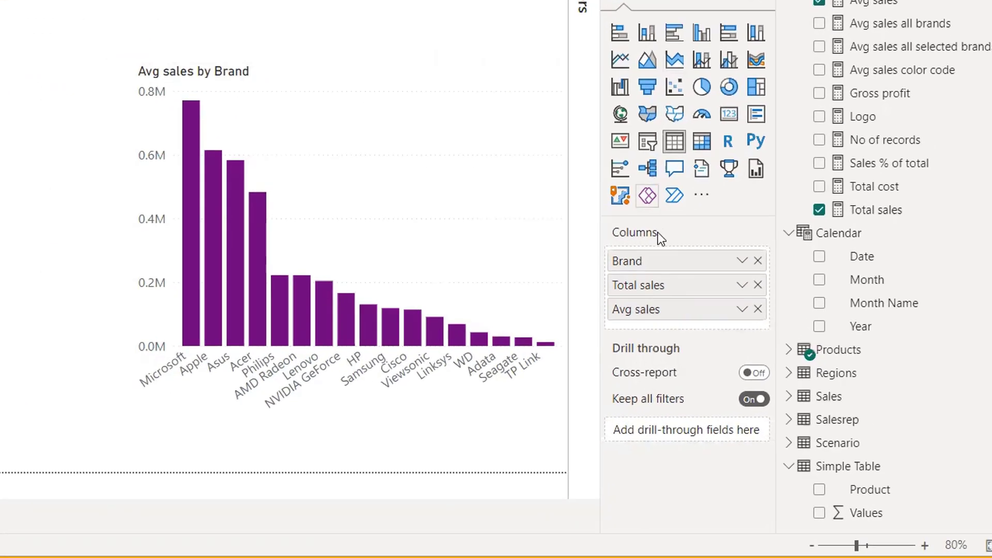
left_click(735, 277)
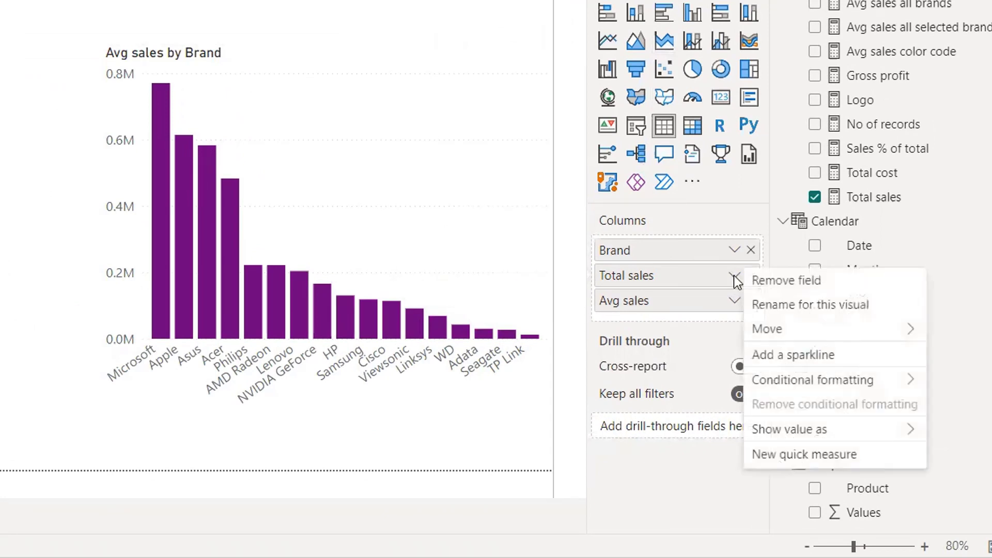
mouse_move(794, 384)
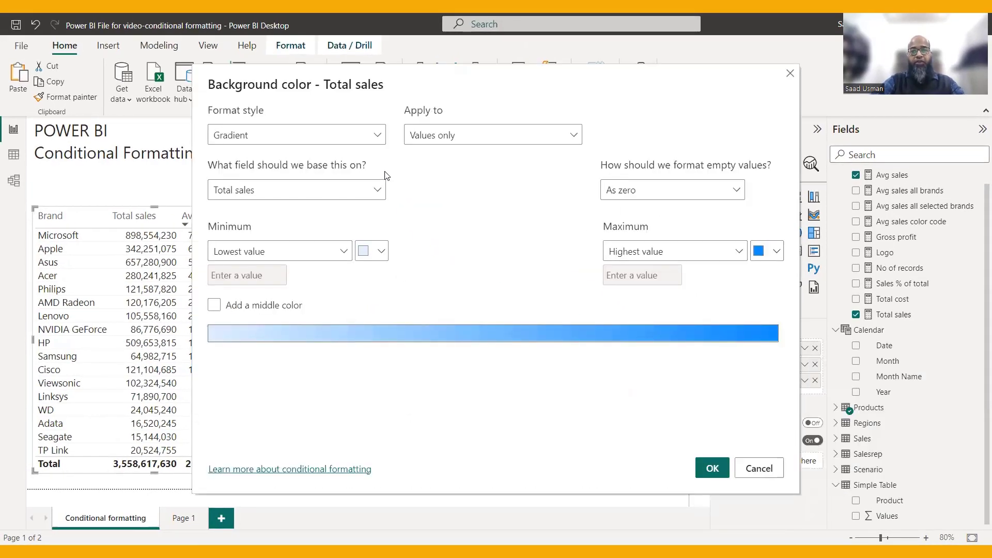
- Review the format styles, the apply-to choices, the empty value handling and the fields the formatting can be based on
left_click(376, 136)
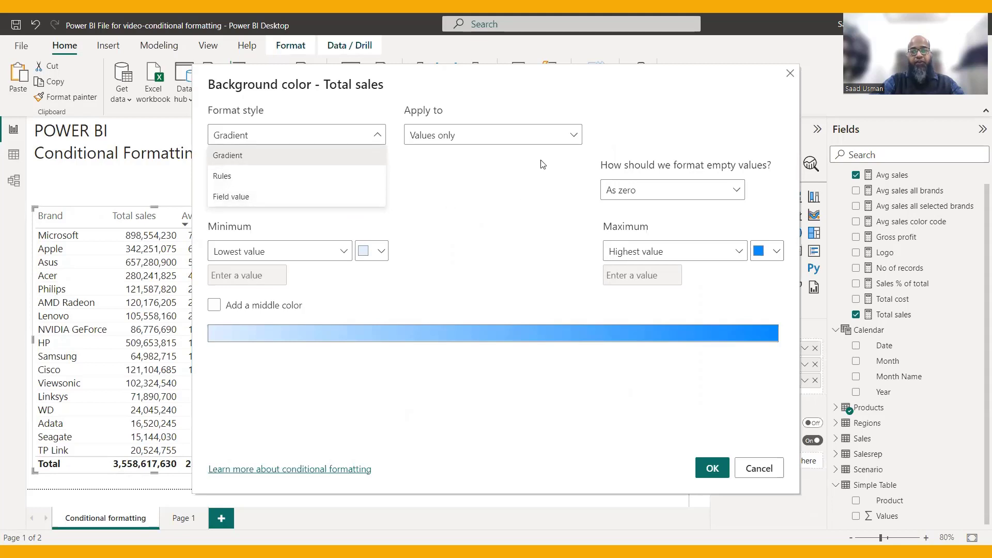
left_click(514, 179)
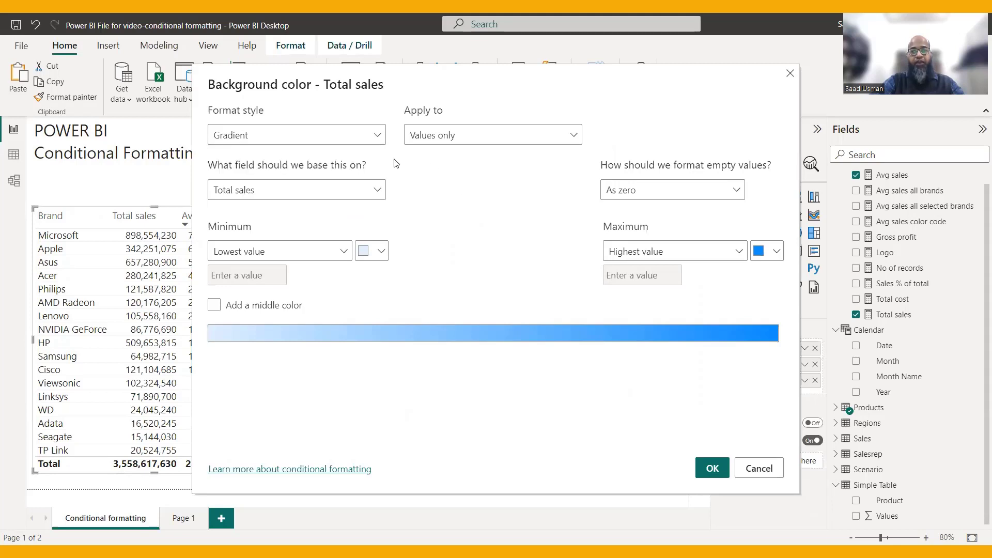
left_click(575, 135)
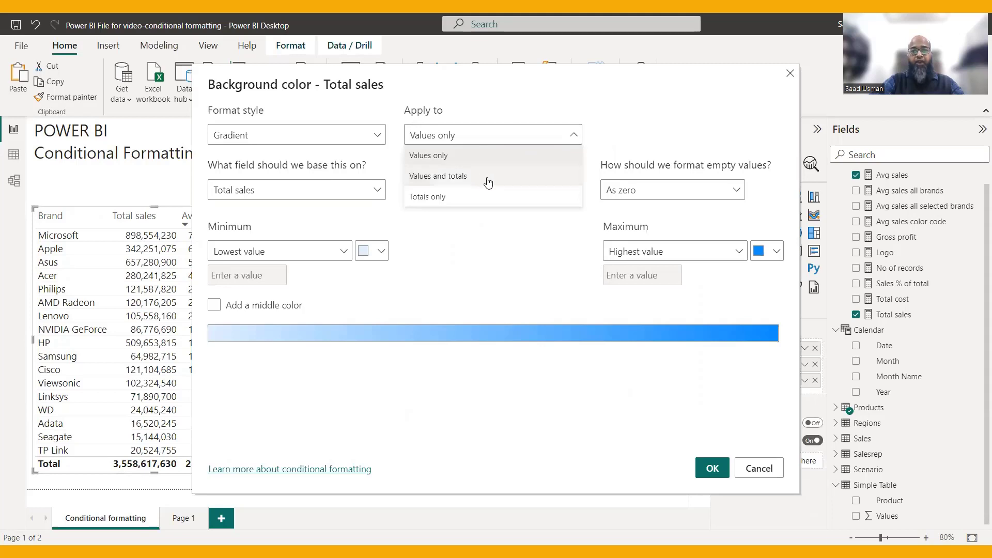
left_click(484, 231)
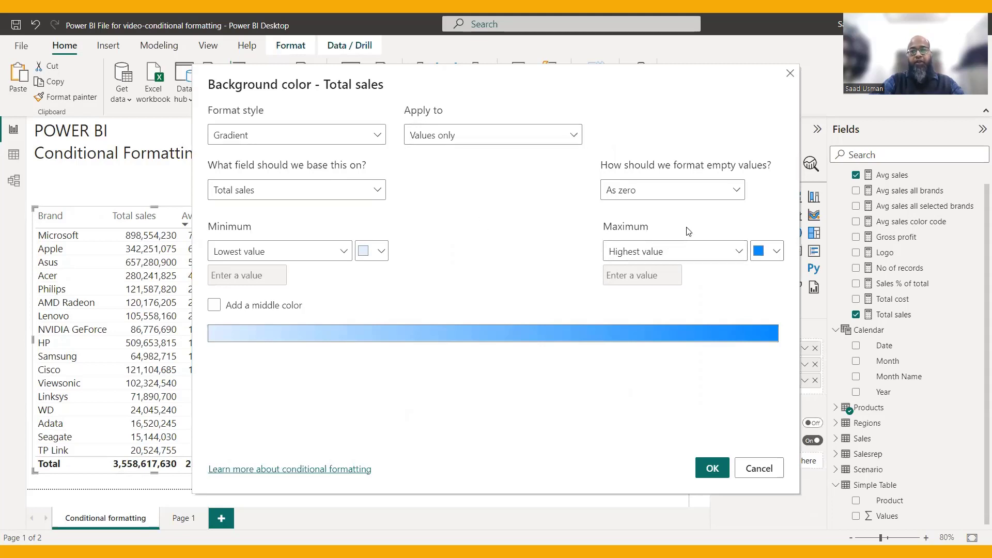
left_click(736, 191)
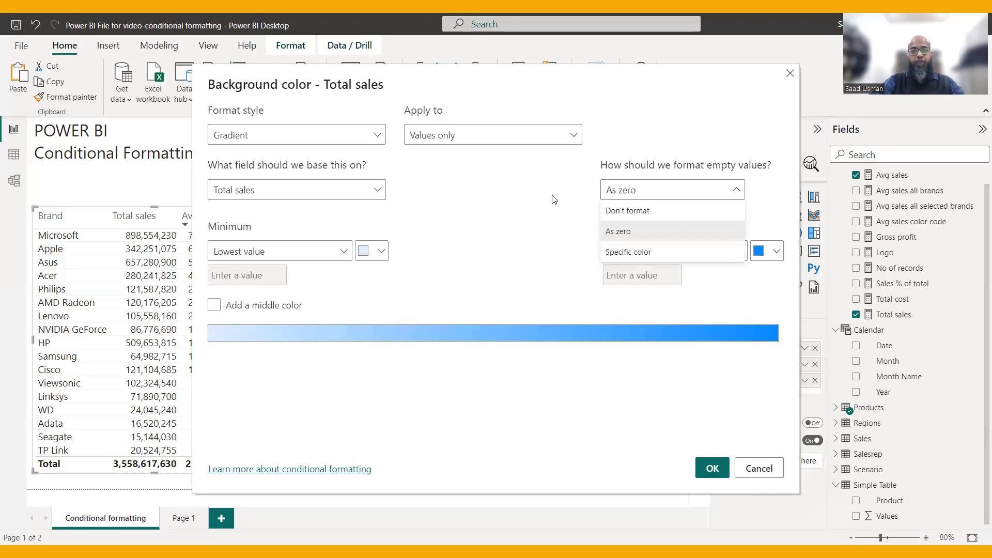
left_click(491, 183)
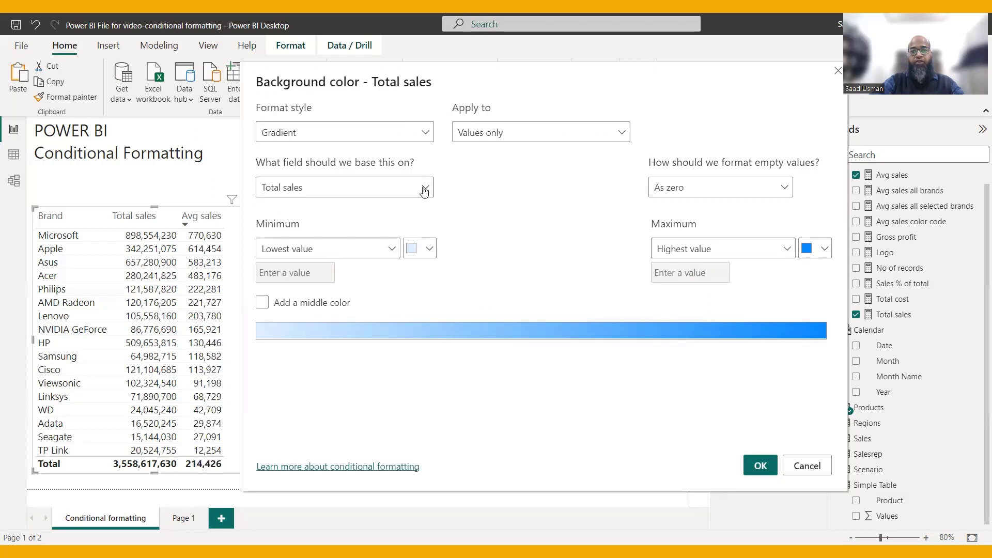
left_click(425, 189)
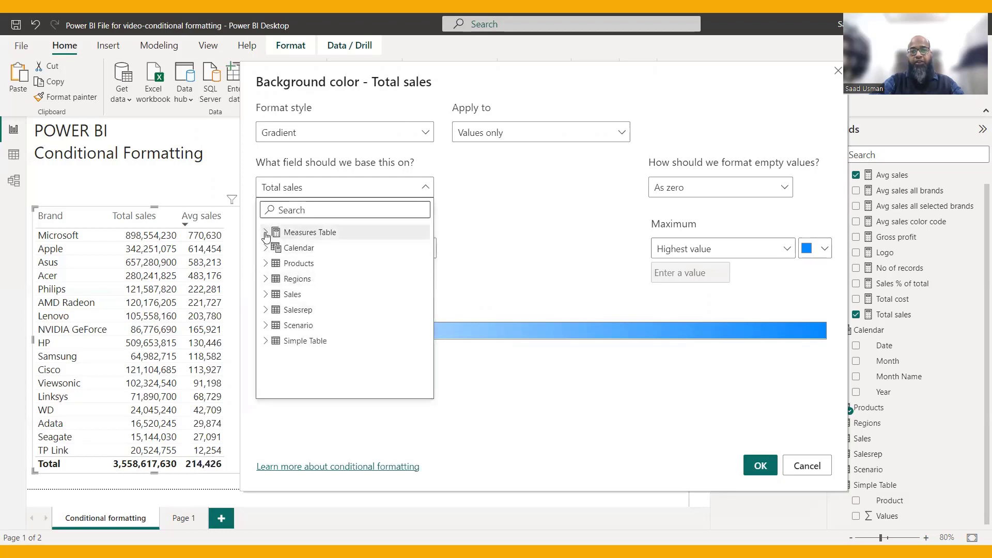
left_click(506, 252)
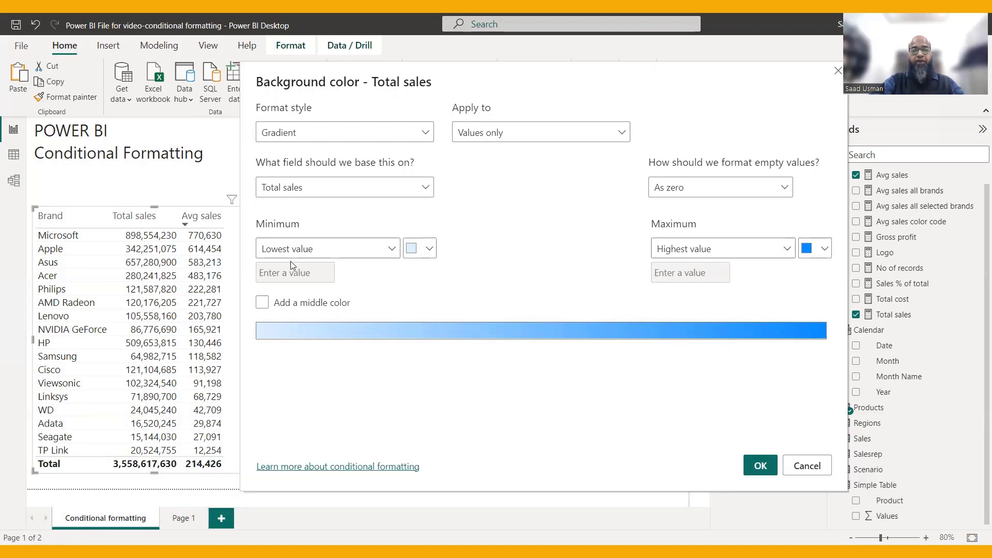
left_click(392, 252)
left_click(286, 288)
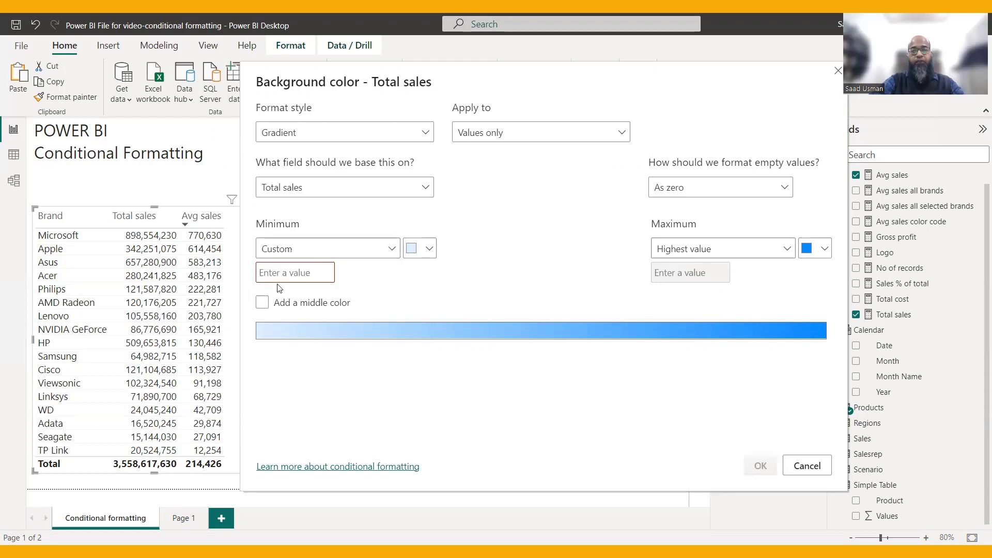
left_click(392, 252)
left_click(376, 270)
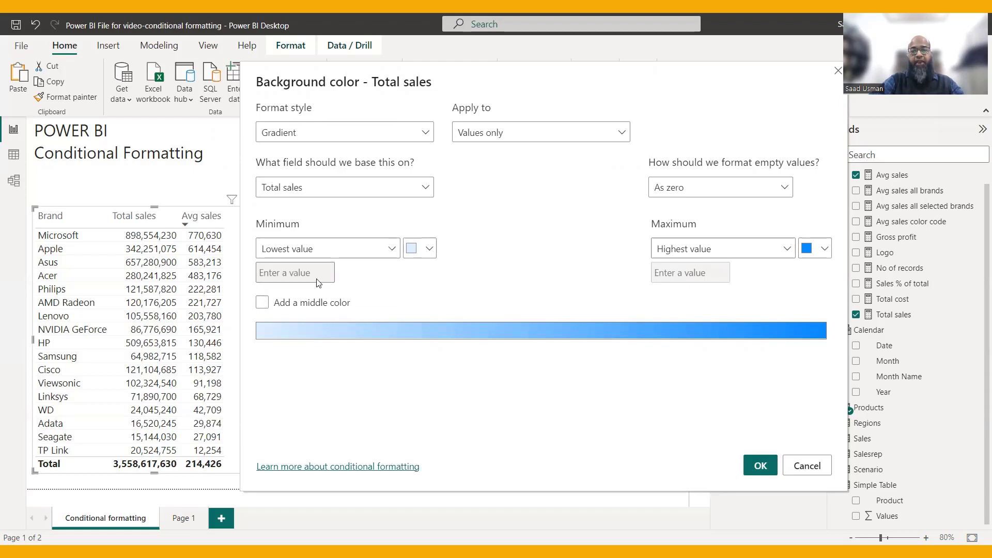
left_click(263, 303)
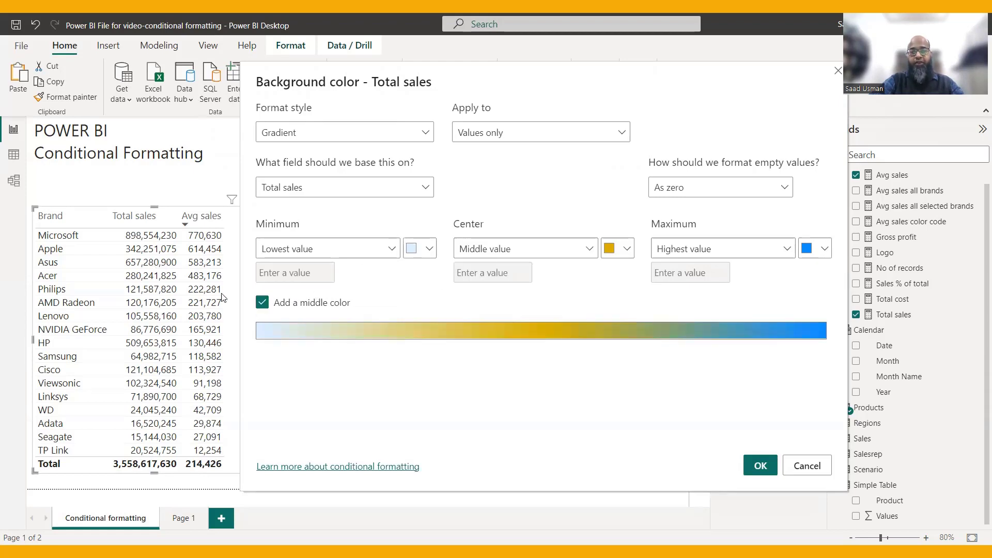
left_click(262, 302)
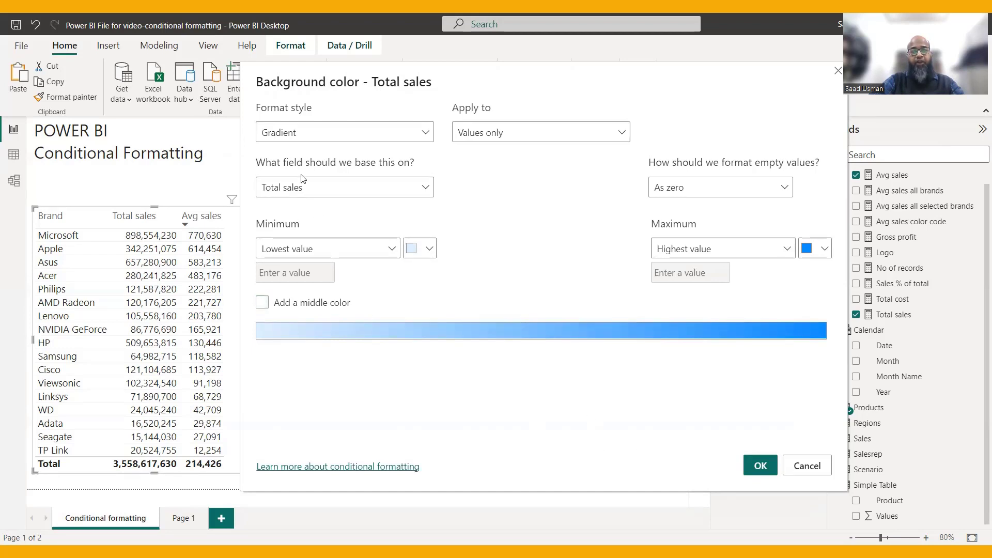
- Set the gradient's lowest value color to light yellow and its highest value color to darker gold, and apply it to Total sales
left_click(430, 250)
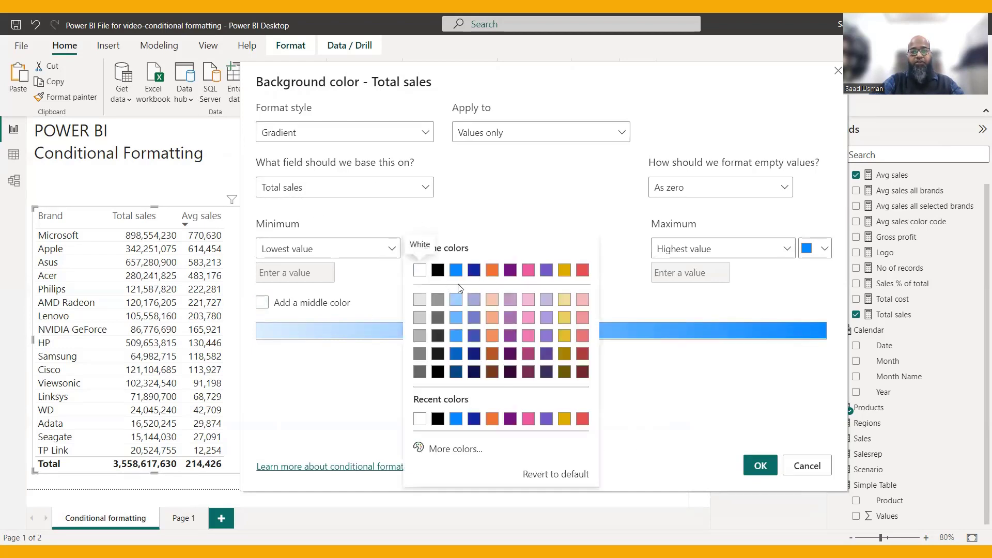
left_click(566, 300)
left_click(811, 250)
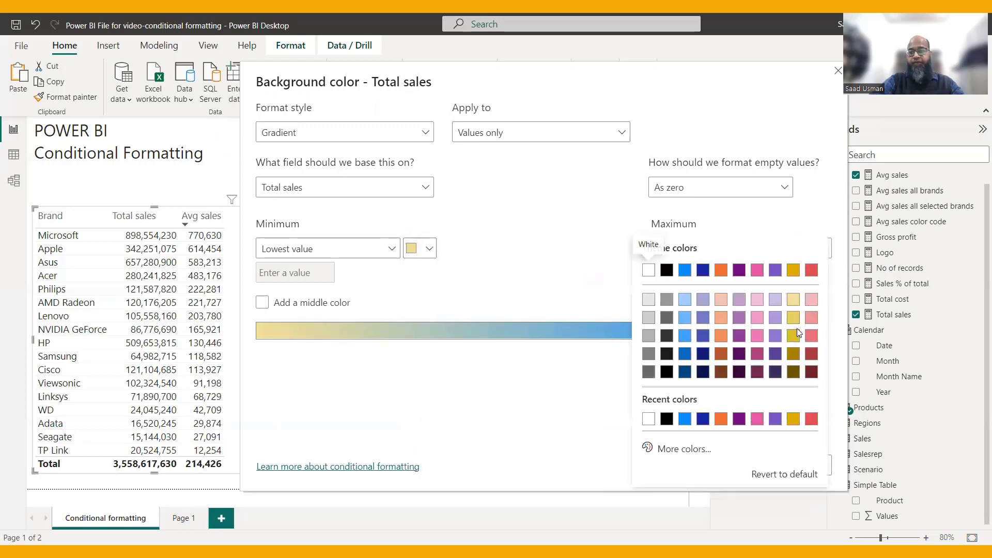
left_click(798, 335)
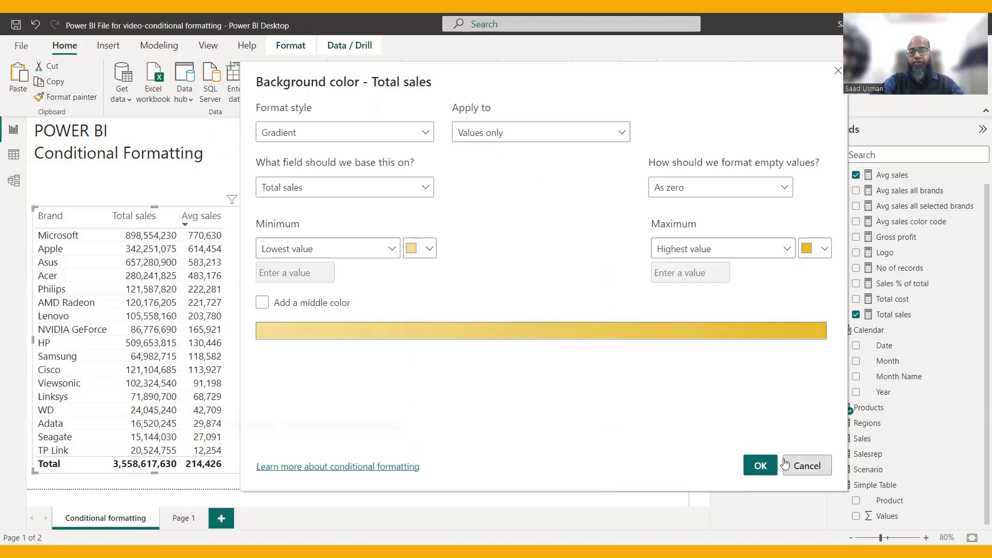
left_click(760, 465)
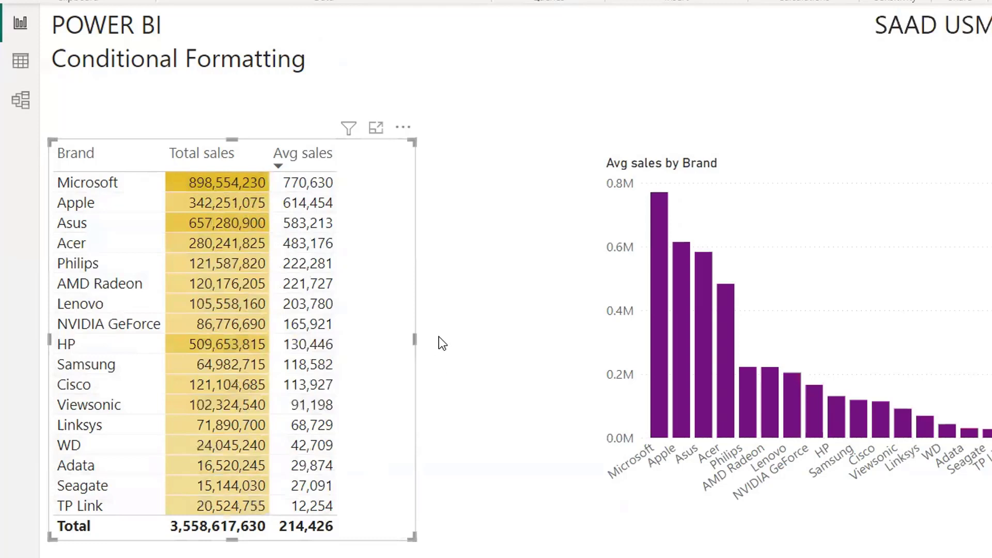
- Sort the table by Total sales and add a light purple middle color to that column's background gradient
left_click(230, 157)
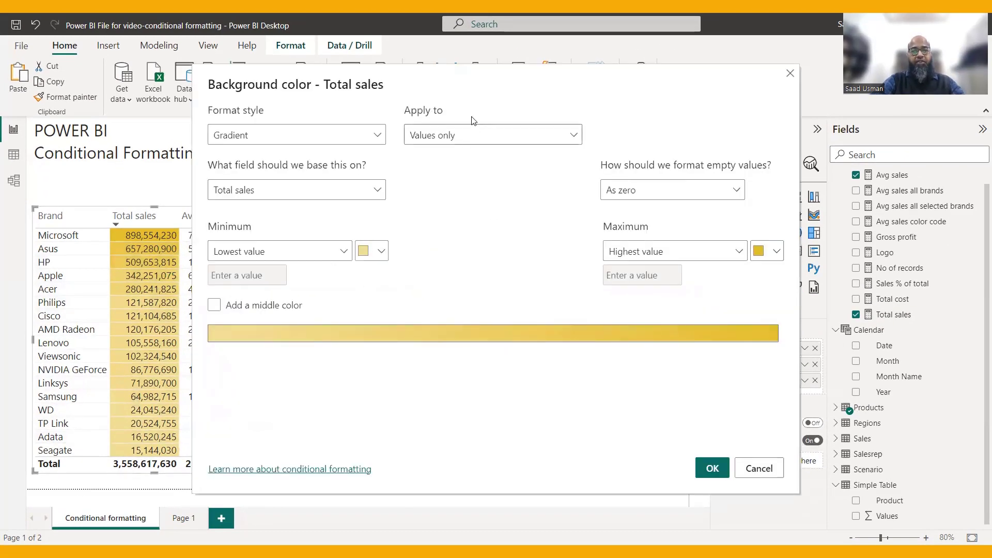
left_click(212, 306)
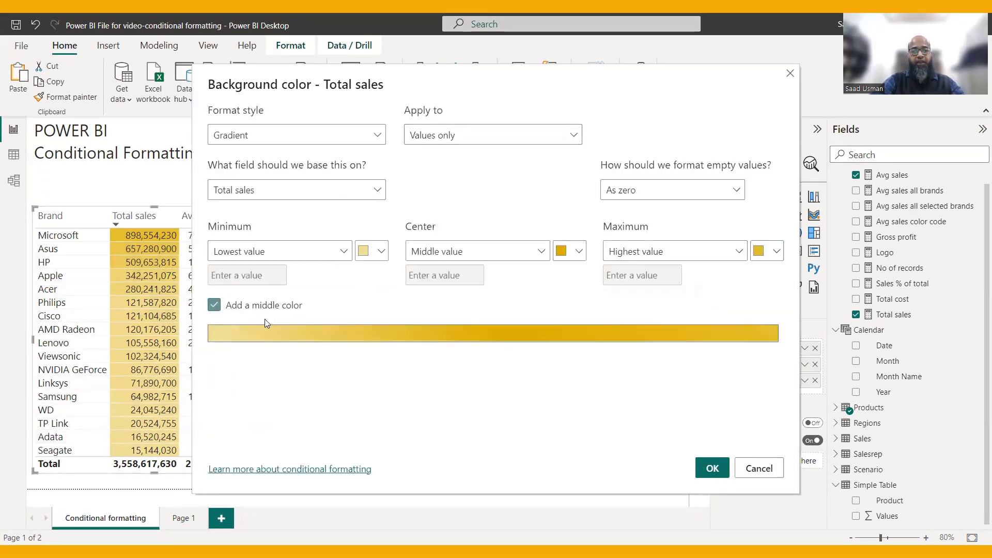
left_click(580, 253)
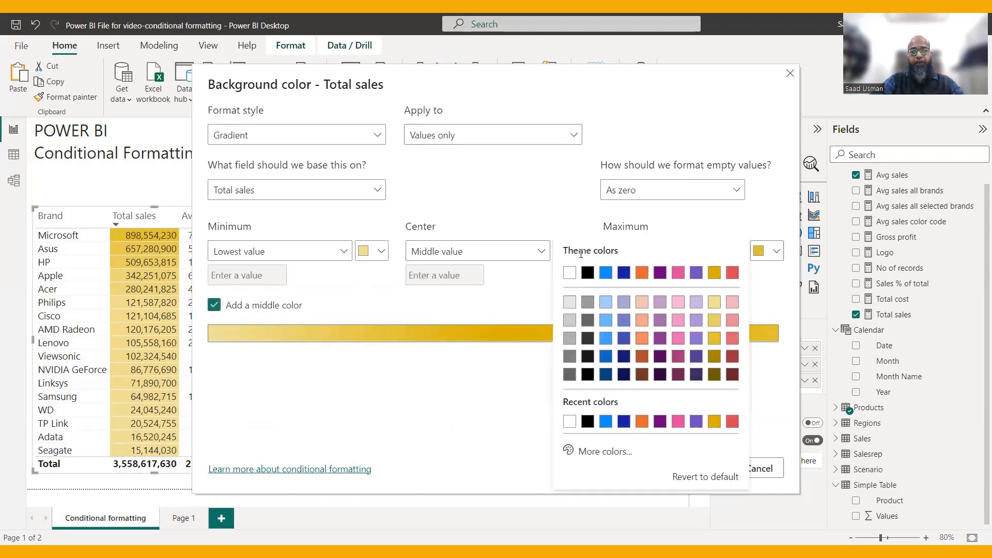
left_click(661, 306)
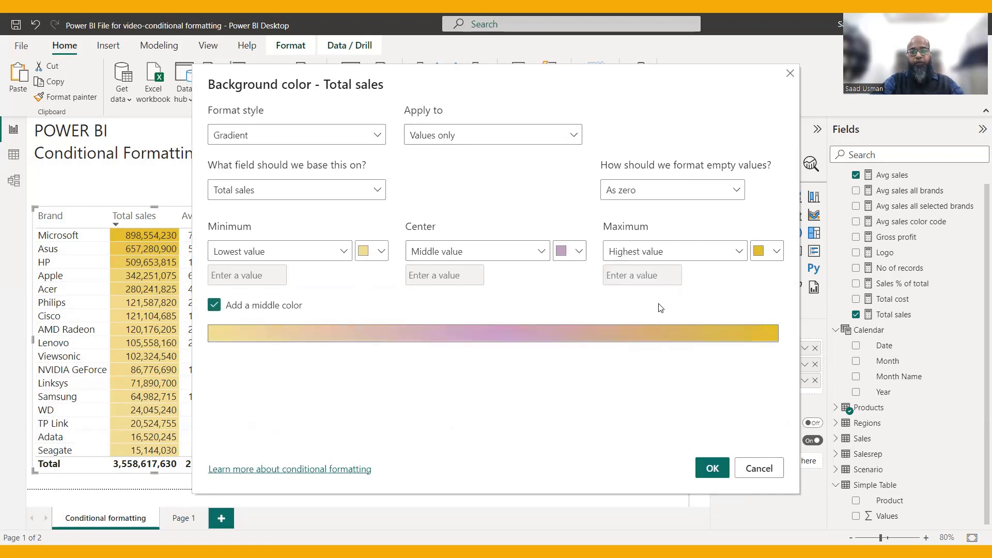
left_click(712, 469)
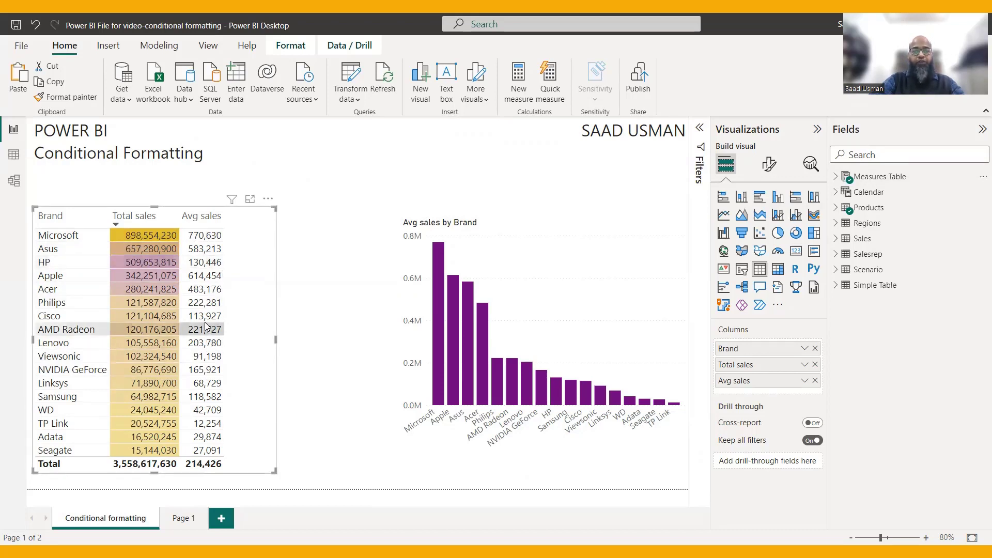
- Add the No of records measure to the brand table and sort the table by it
left_click(836, 176)
left_click_drag(895, 286, 316, 344)
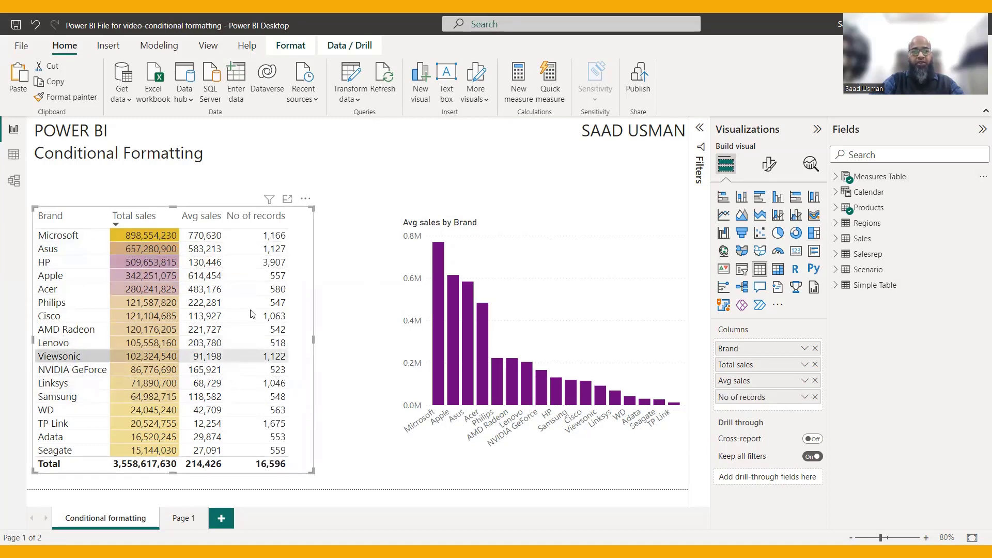
left_click(256, 215)
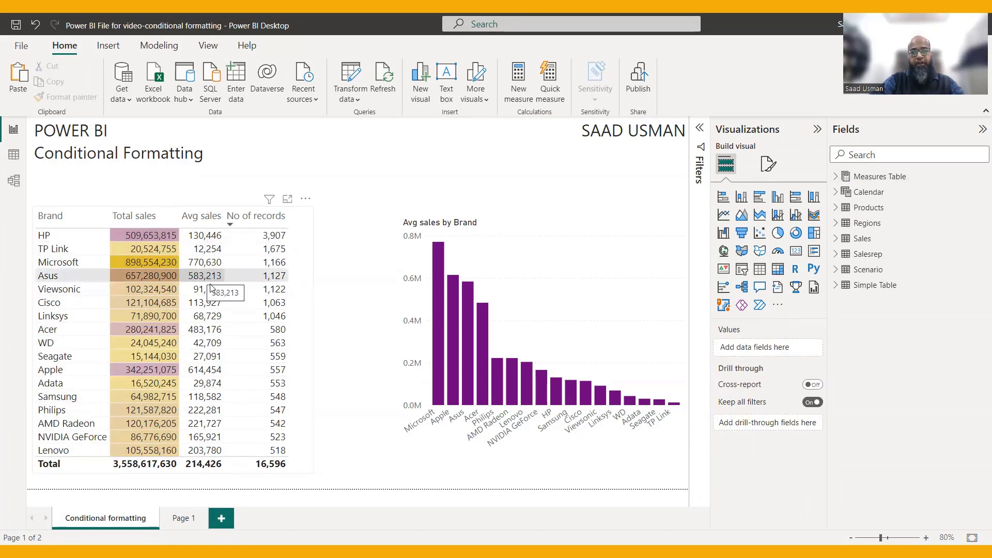
- Apply a gradient background color to the Avg sales column, based on the No of records field
left_click(304, 237)
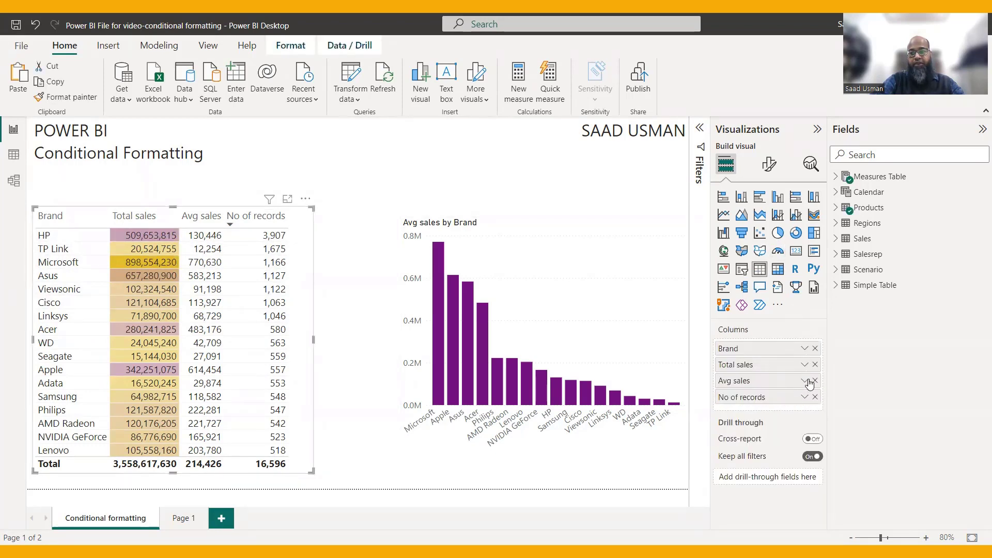
left_click(806, 382)
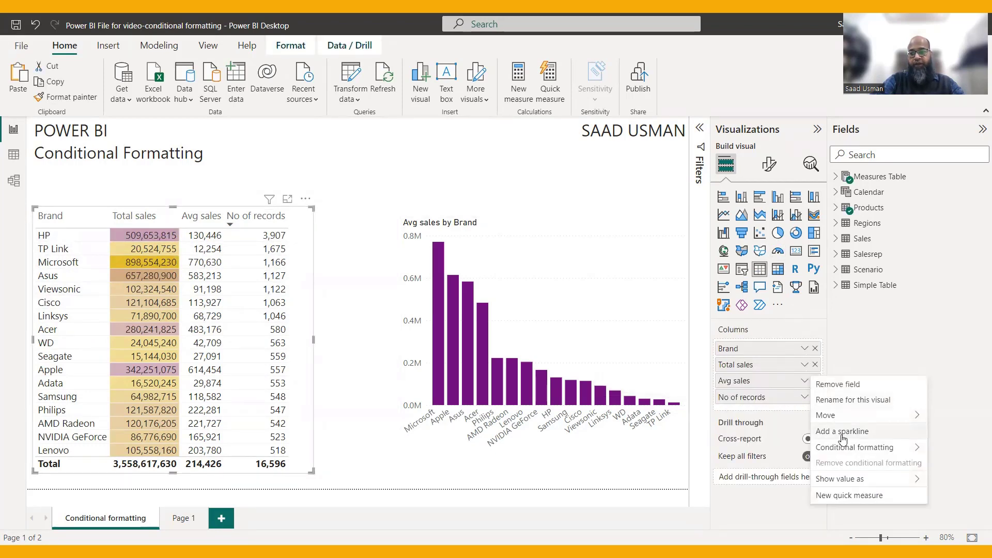
left_click(780, 451)
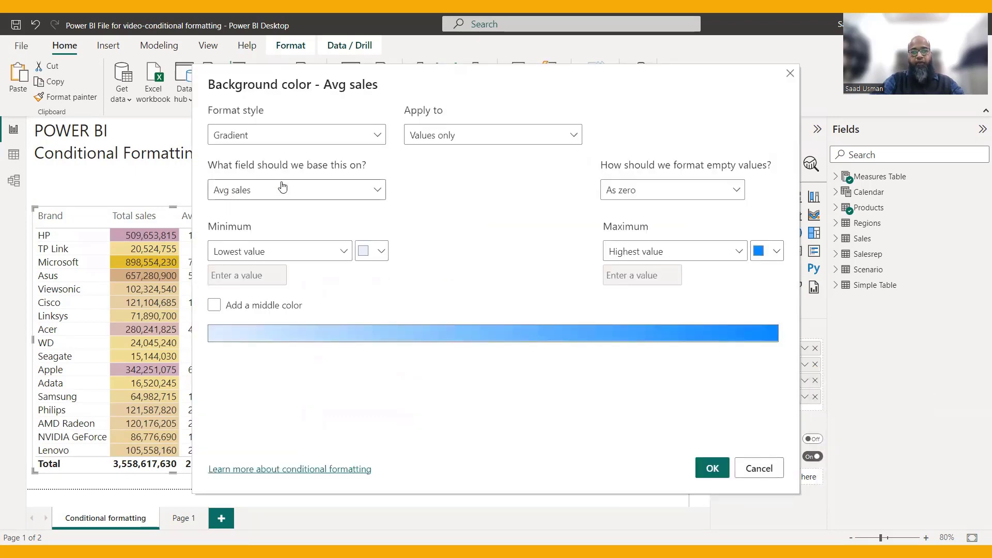
left_click(379, 192)
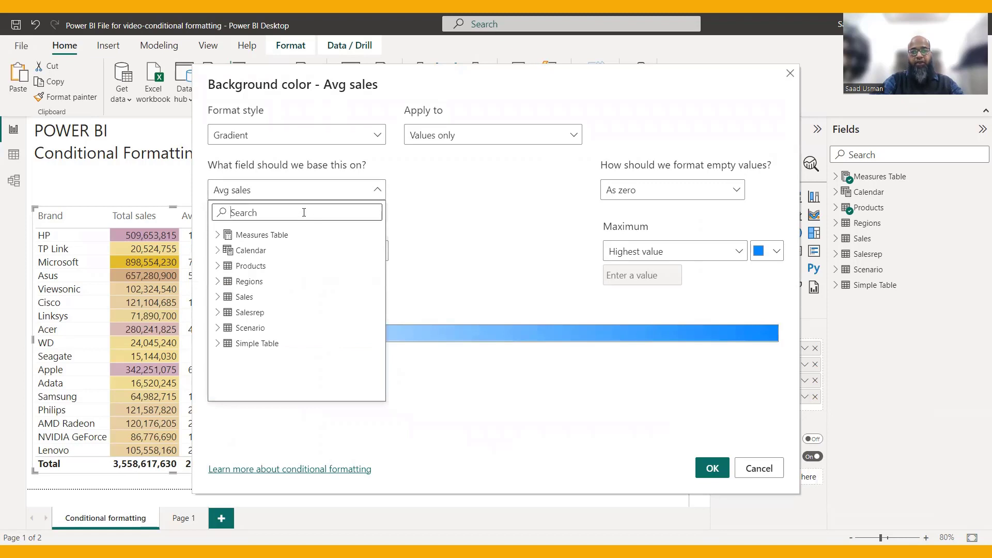
type("no")
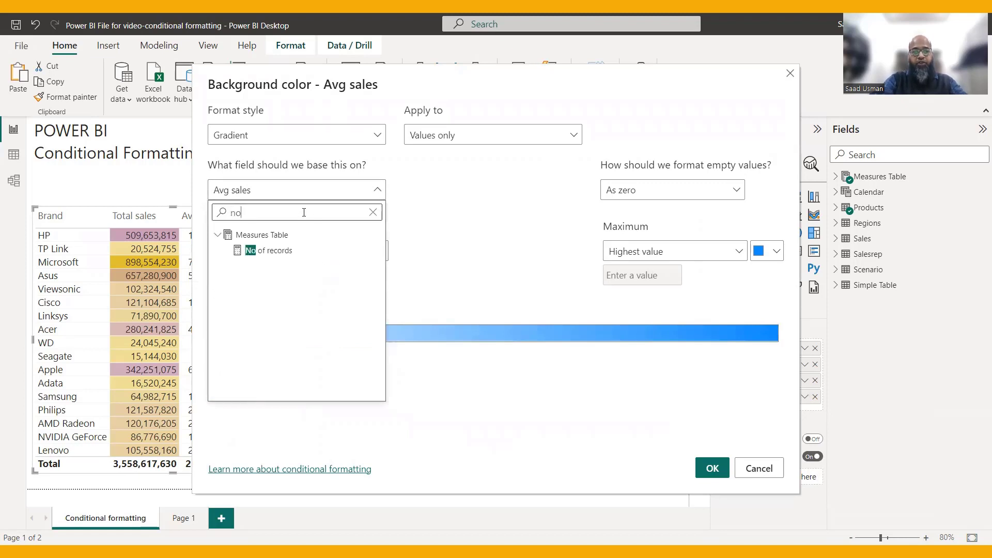
left_click(274, 250)
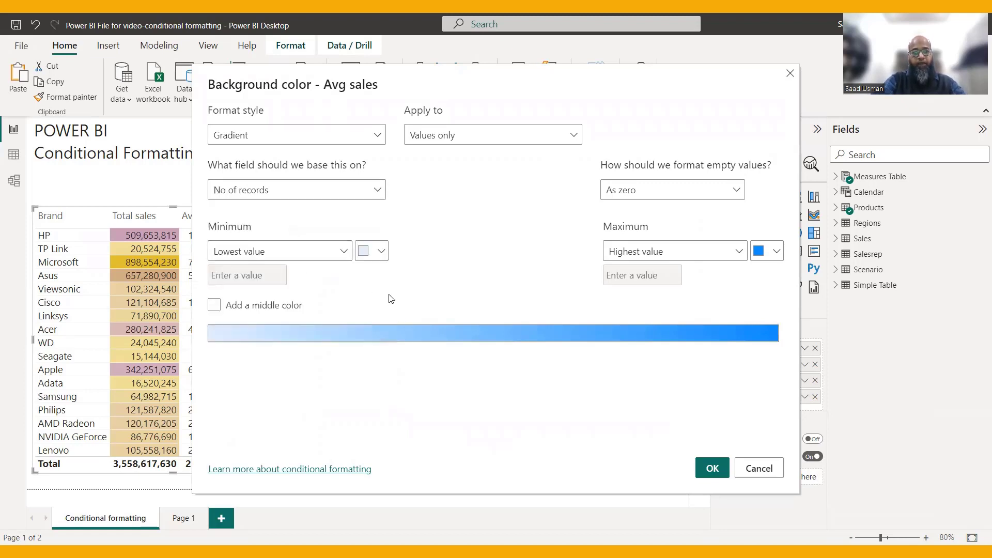
left_click(710, 468)
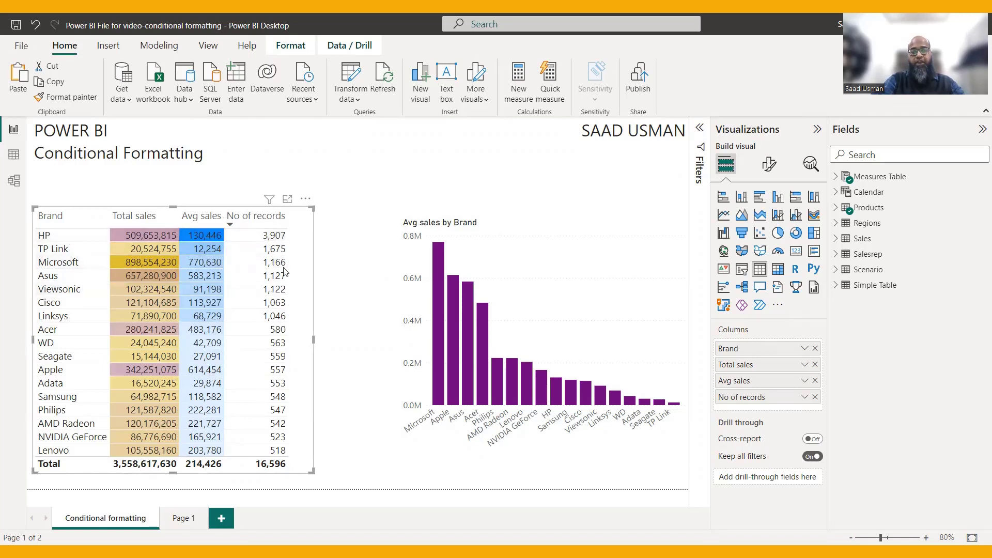
- Remove No of records from the brand table and clear all conditional formatting from the Total sales column
left_click(815, 398)
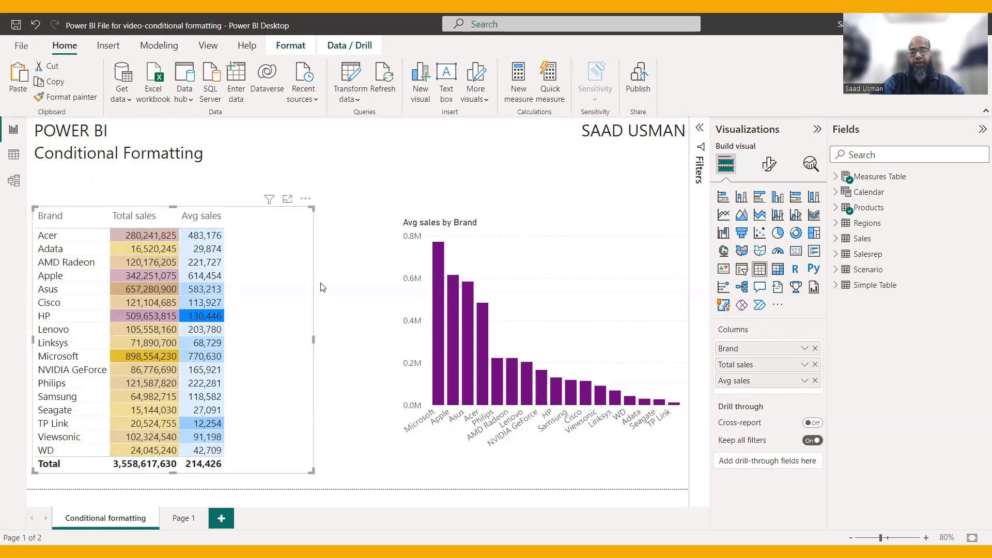
left_click(805, 384)
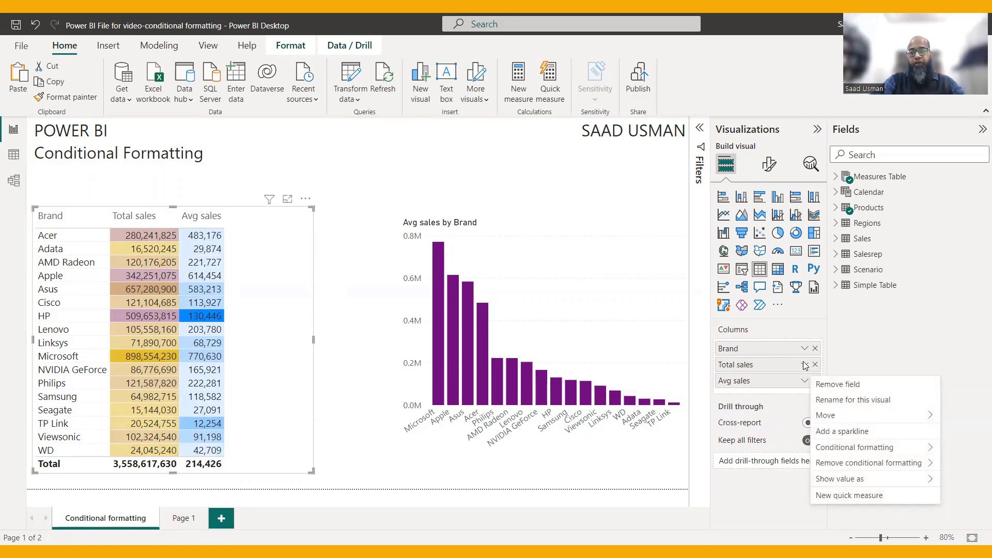
left_click(805, 365)
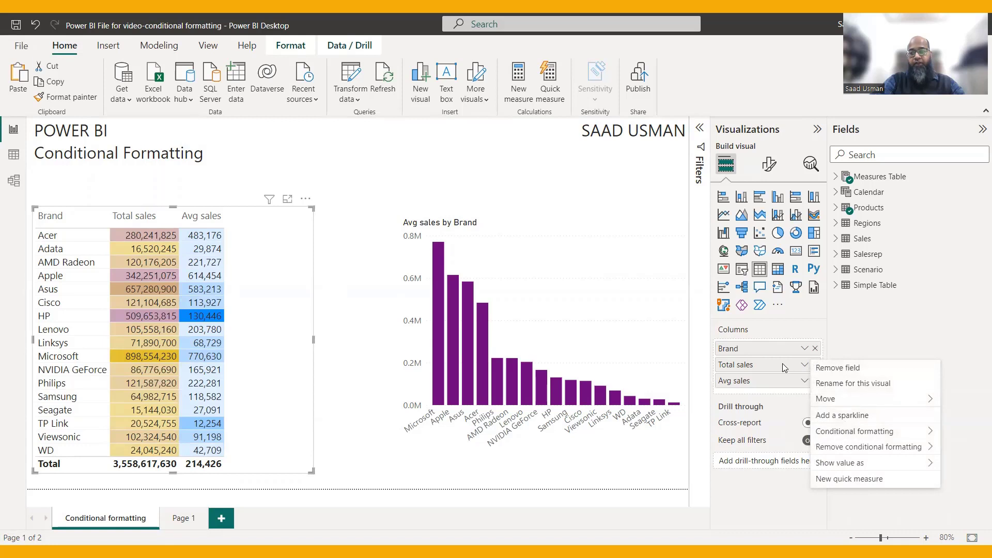
mouse_move(836, 451)
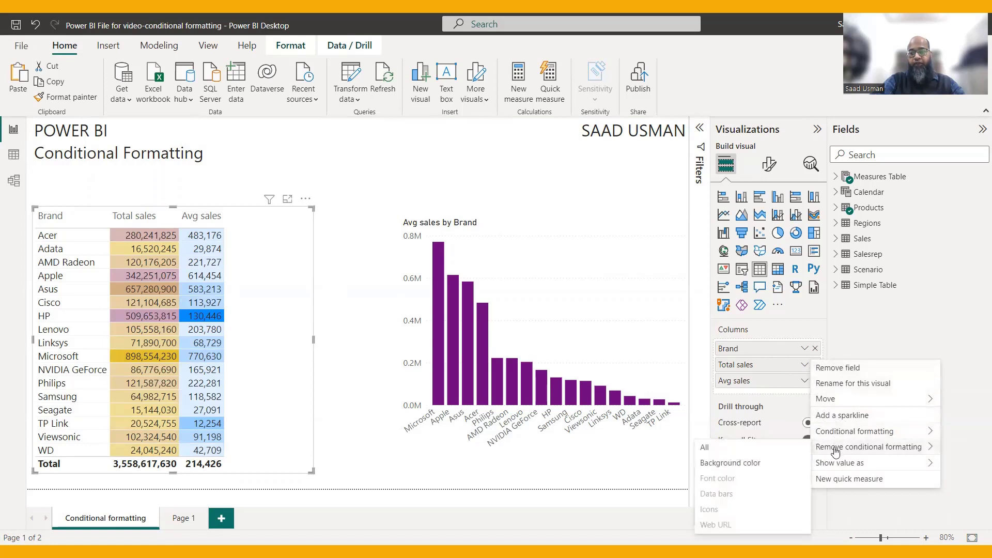
left_click(783, 449)
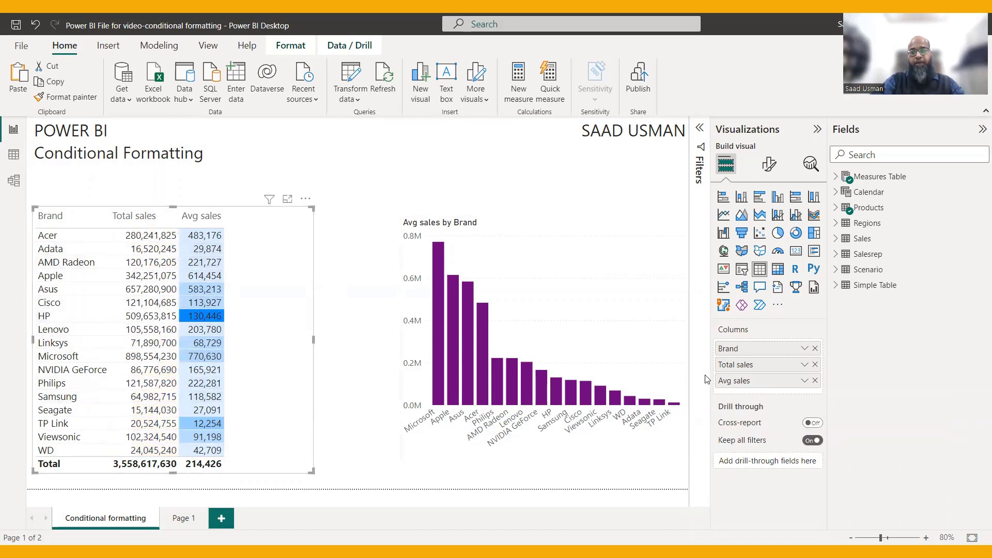
- Format the Total sales background color by rules, with the first rule running from the minimum to below 100000000 as numbers
left_click(805, 365)
mouse_move(847, 433)
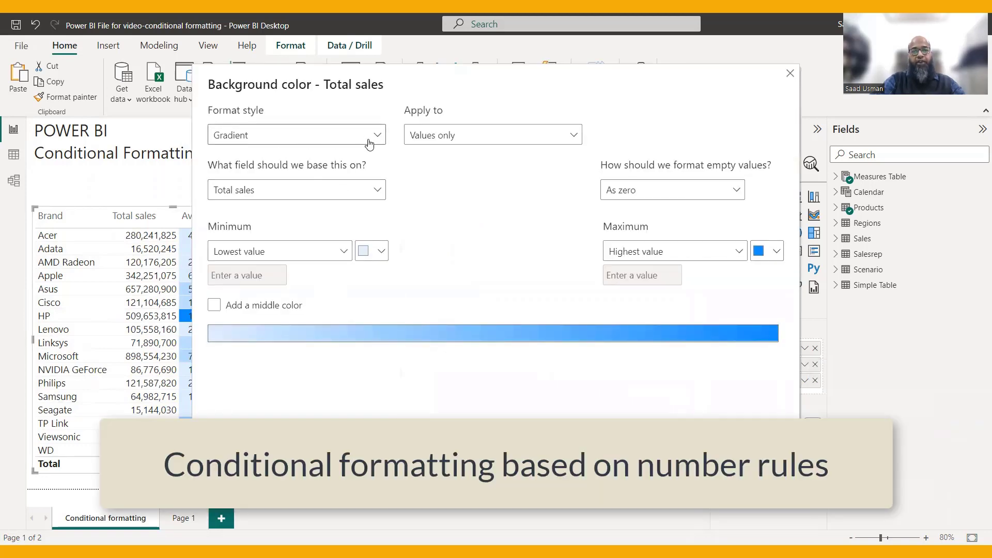
left_click(378, 137)
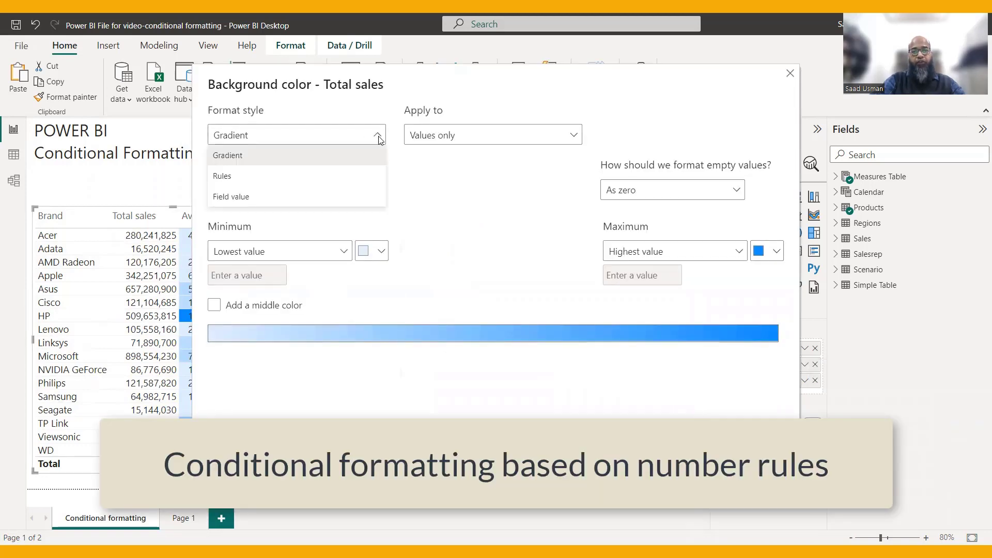
left_click(337, 178)
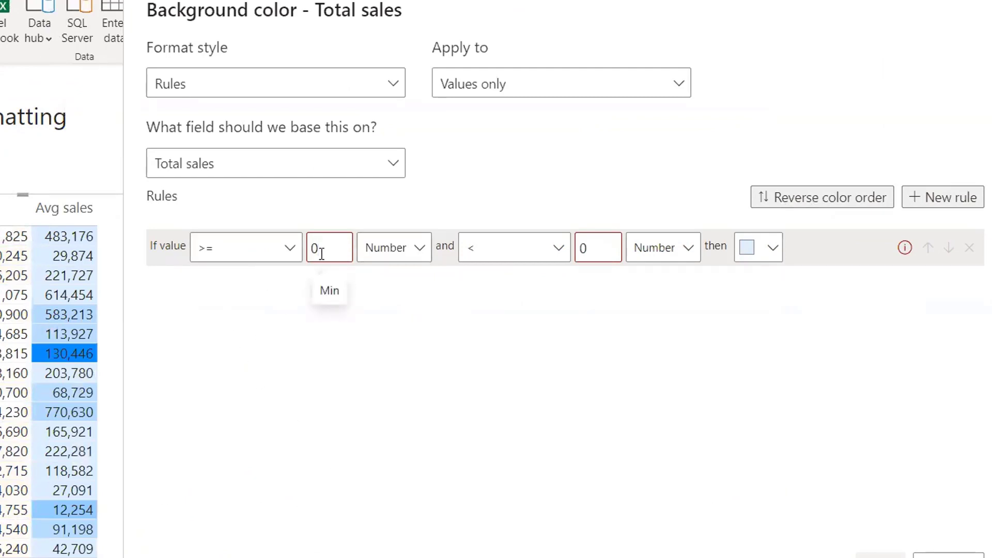
key("BackSpace")
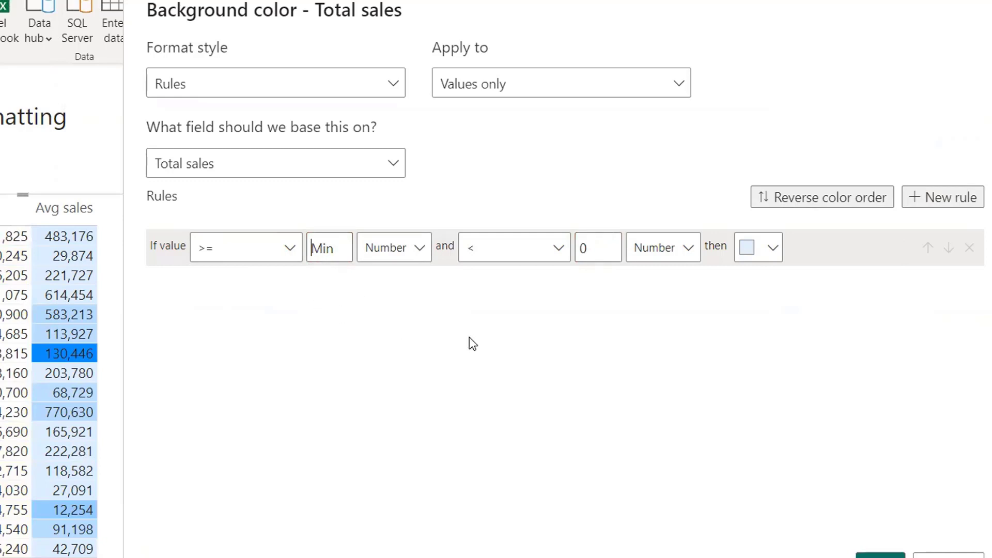
left_click(598, 250)
key("BackSpace")
type("1000000")
- Add a second rule coloring values from 100000000 to below 500000000, both as numbers, light yellow
left_click(931, 211)
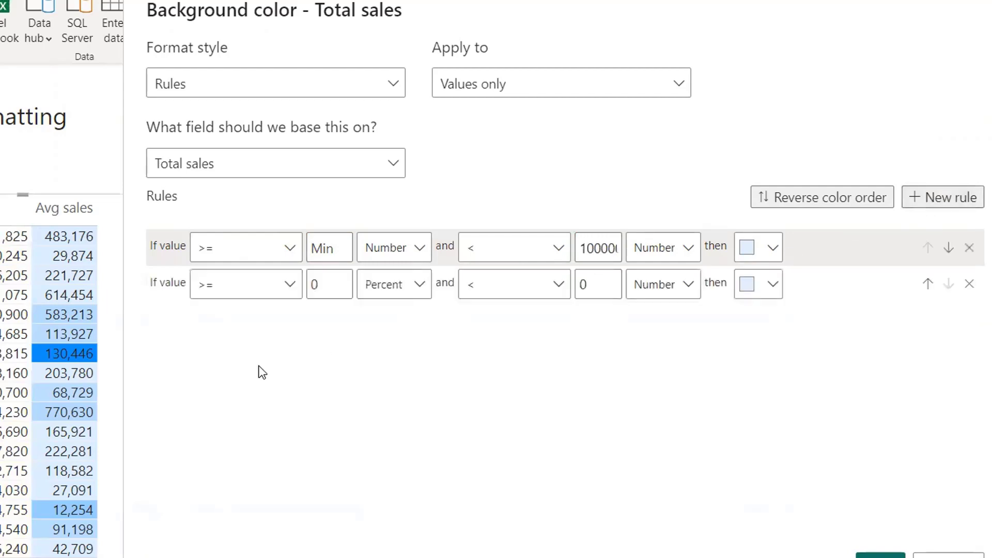
left_click(420, 284)
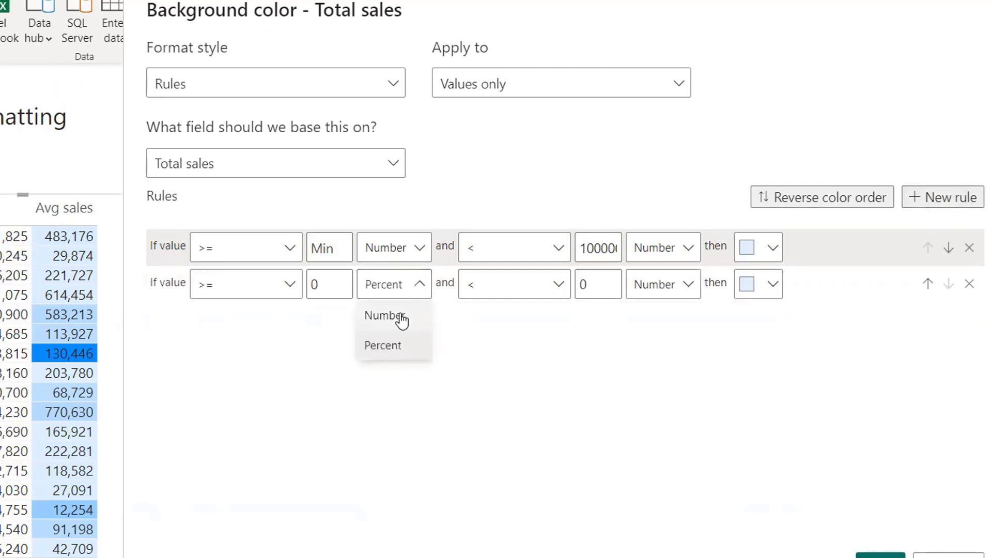
left_click(381, 314)
type("1")
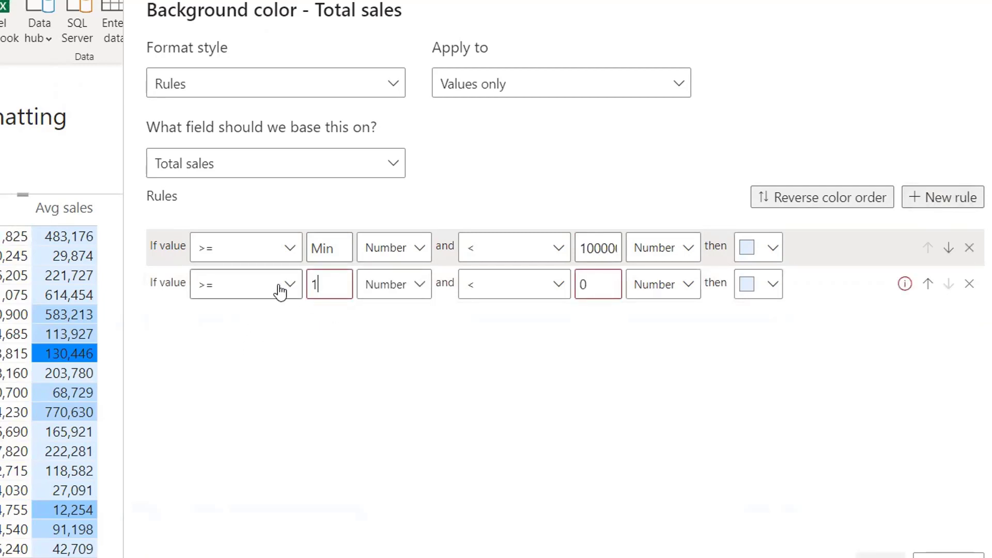
type("00000")
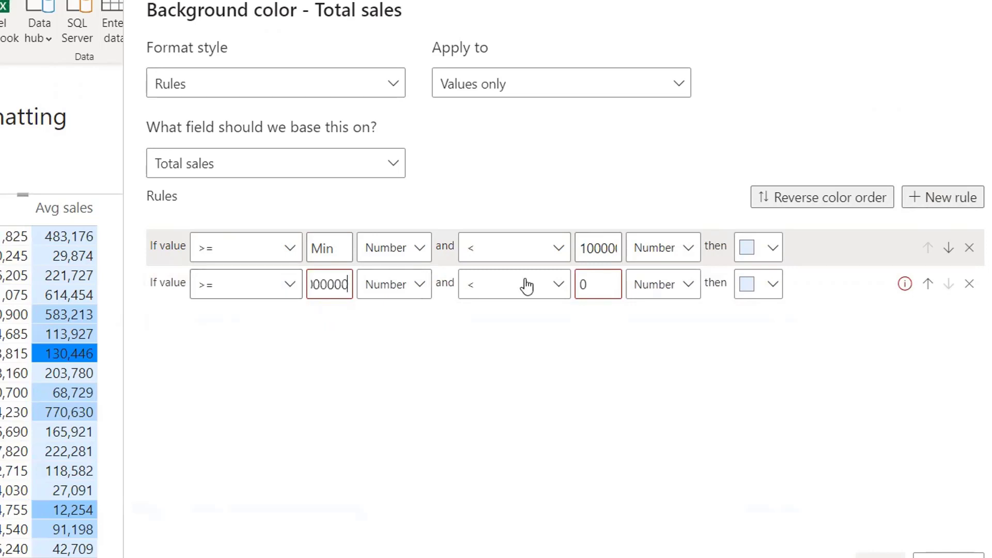
left_click(596, 288)
type("200000")
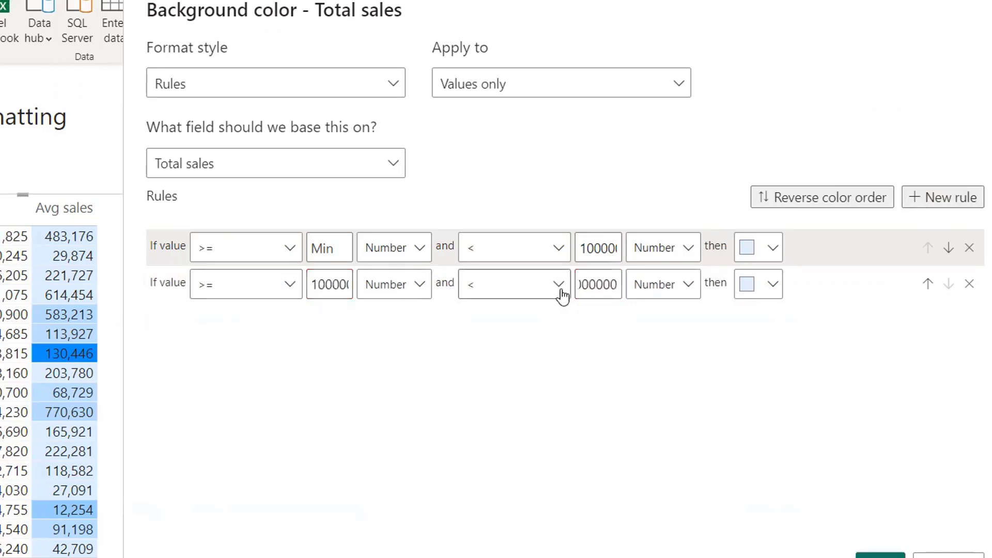
left_click(770, 290)
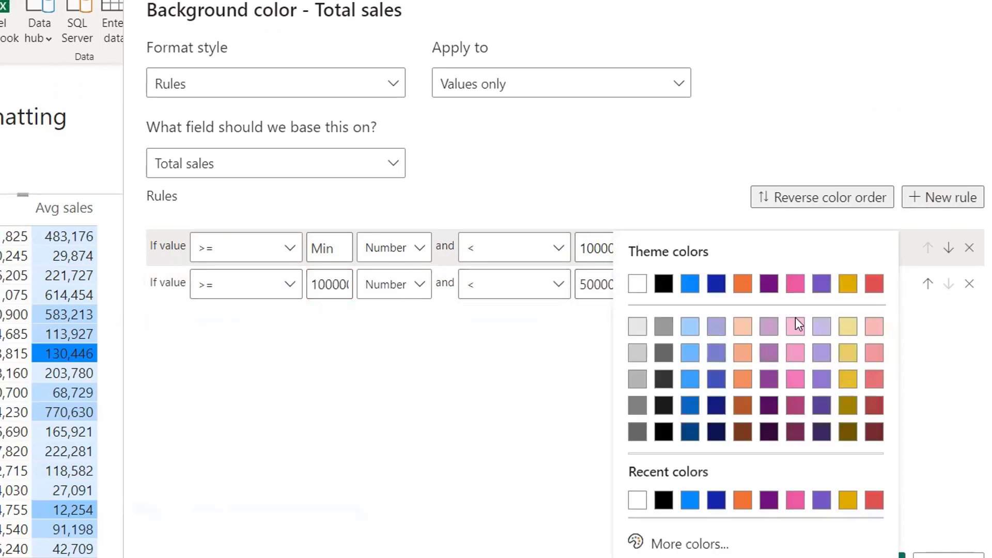
left_click(848, 324)
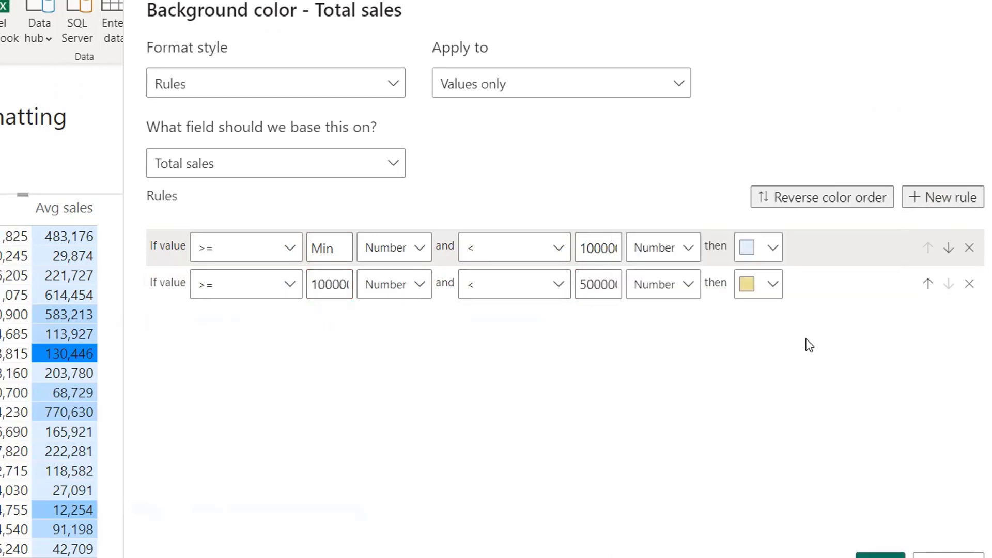
- Add a third rule coloring values from 500000000 to the maximum, as numbers, light purple, and apply the rules to Total sales
left_click(931, 197)
left_click(422, 324)
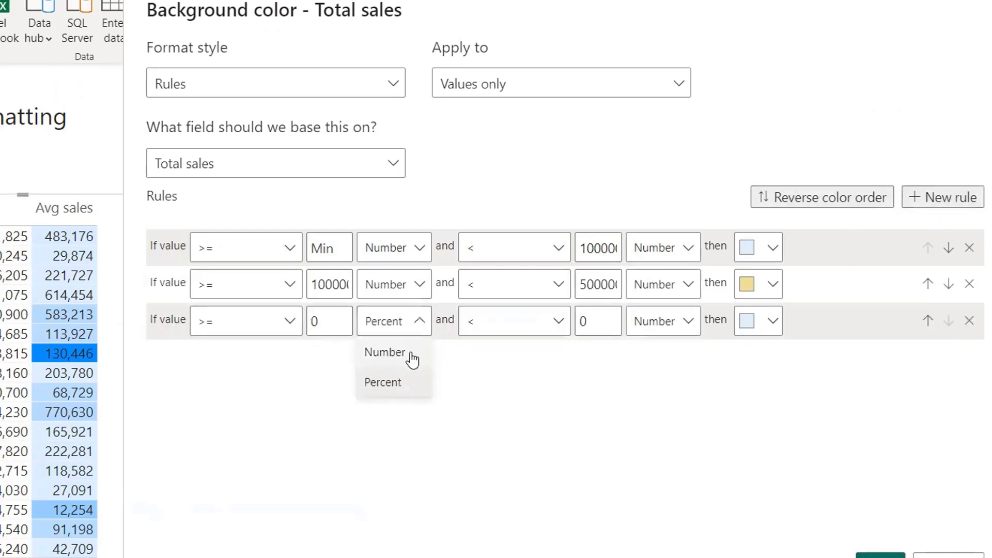
left_click(408, 353)
type("5")
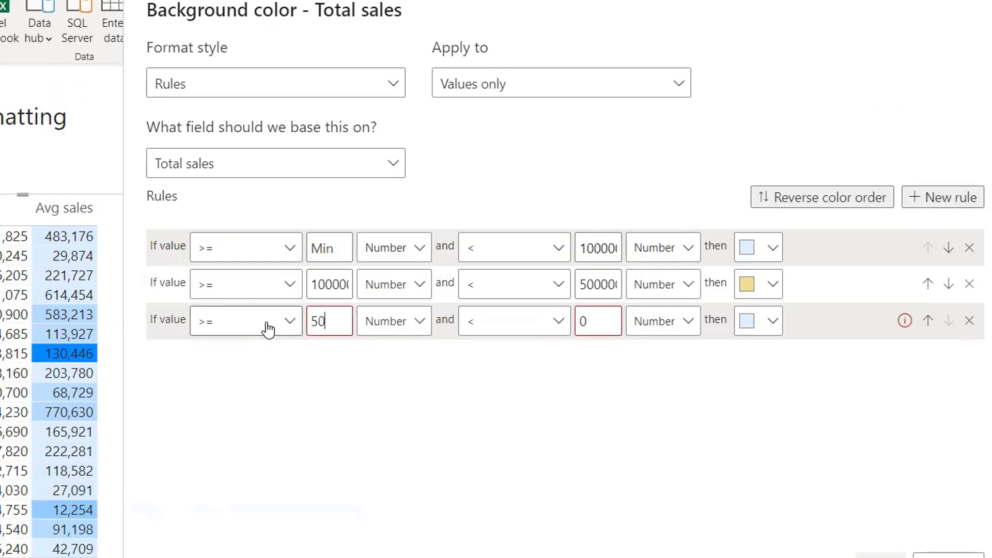
type("00000")
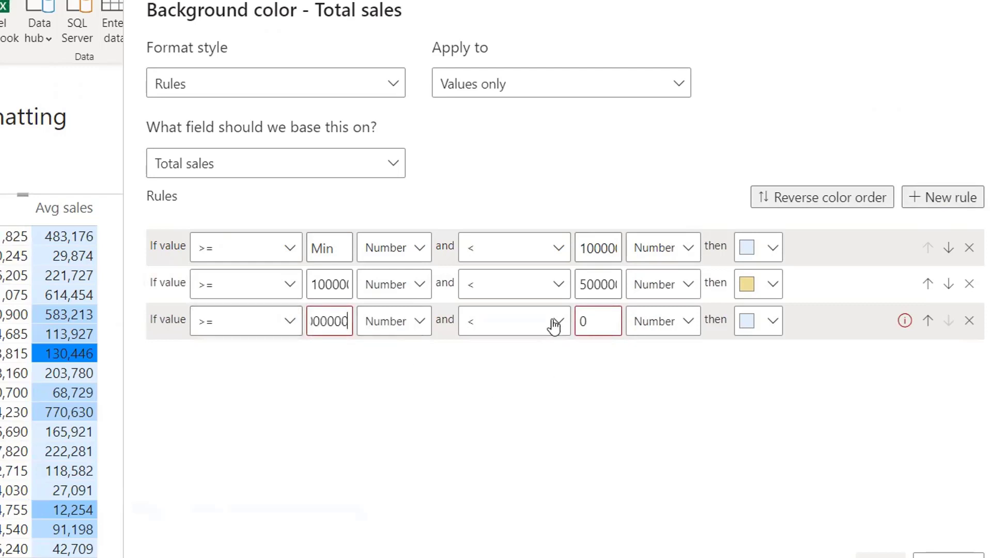
left_click(583, 323)
key("BackSpace")
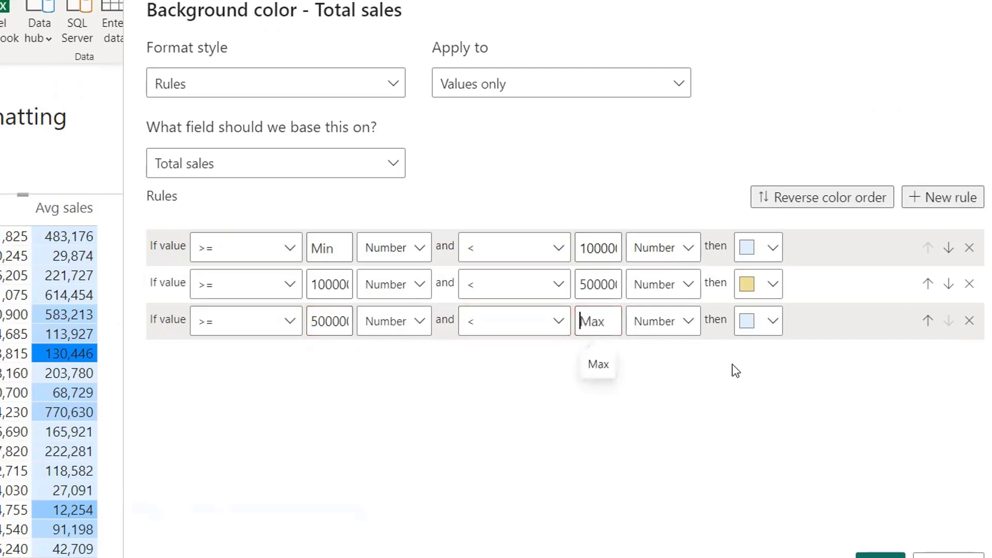
left_click(771, 327)
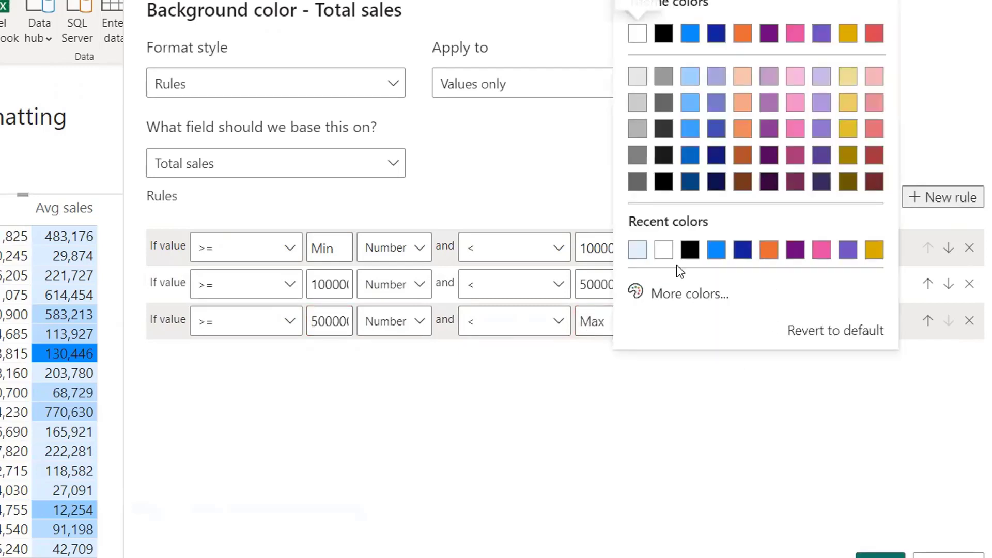
left_click(769, 76)
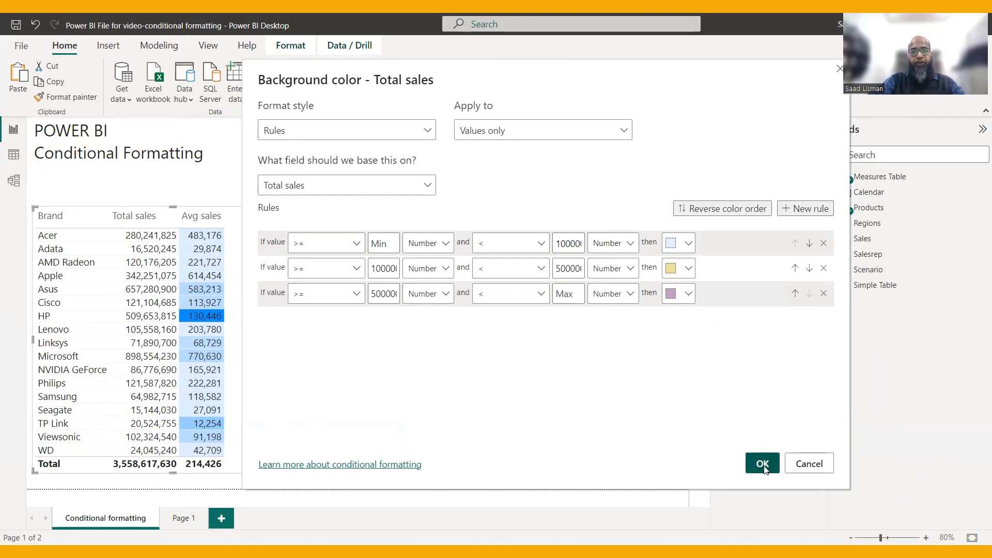
left_click(763, 464)
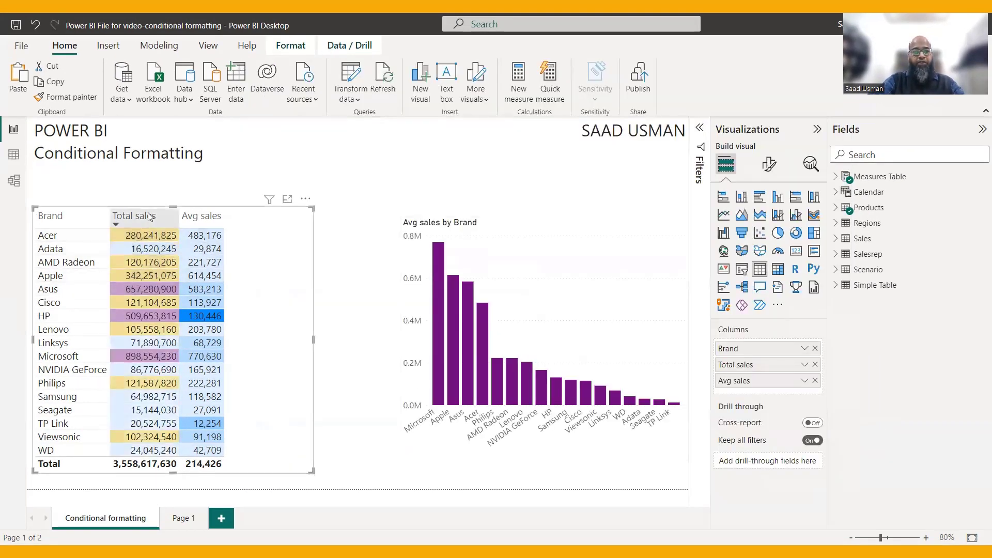
- Sort the brand table by Total sales in descending order and review the column's background color rules without changing them
left_click(117, 222)
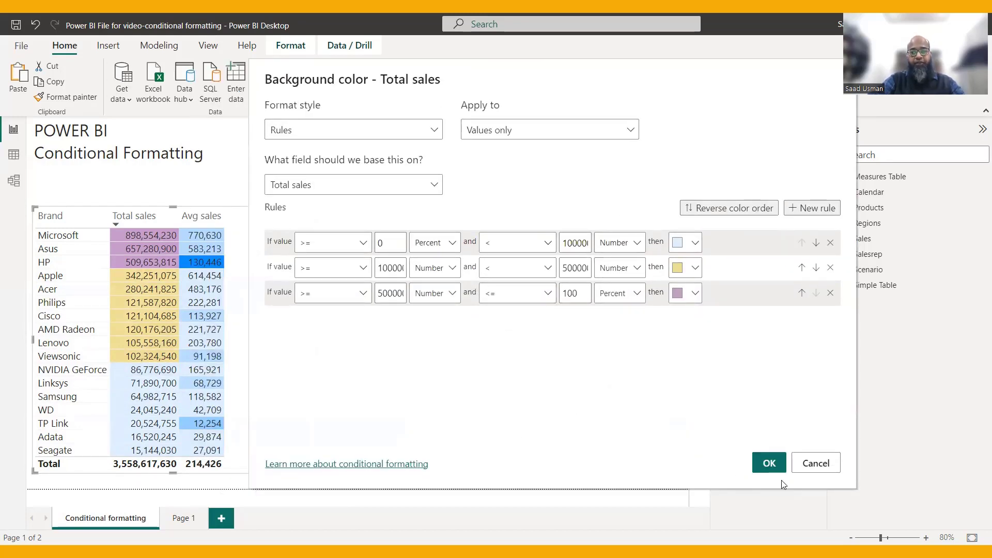
left_click(813, 465)
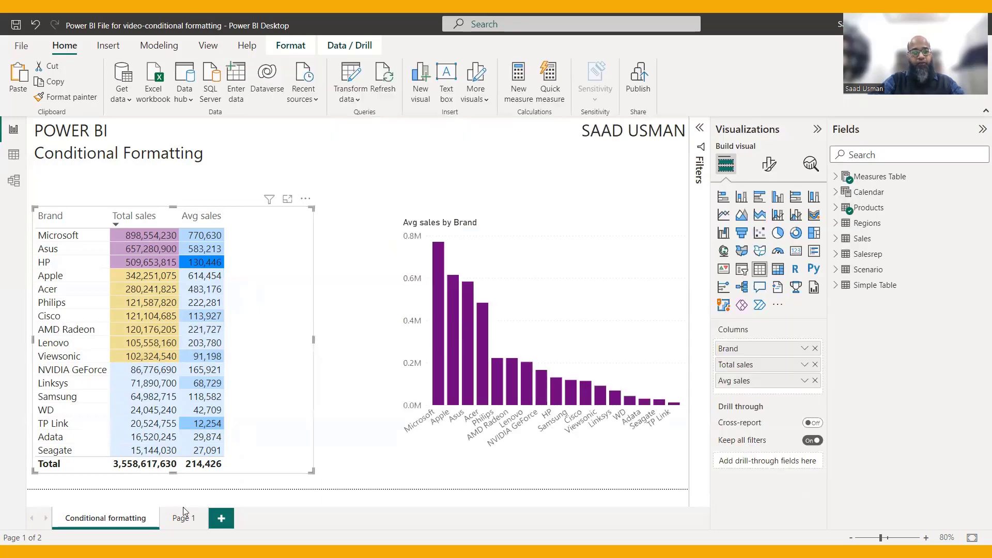
- On Page 1, open rules-based background color formatting for the Values column of the product table
left_click(182, 521)
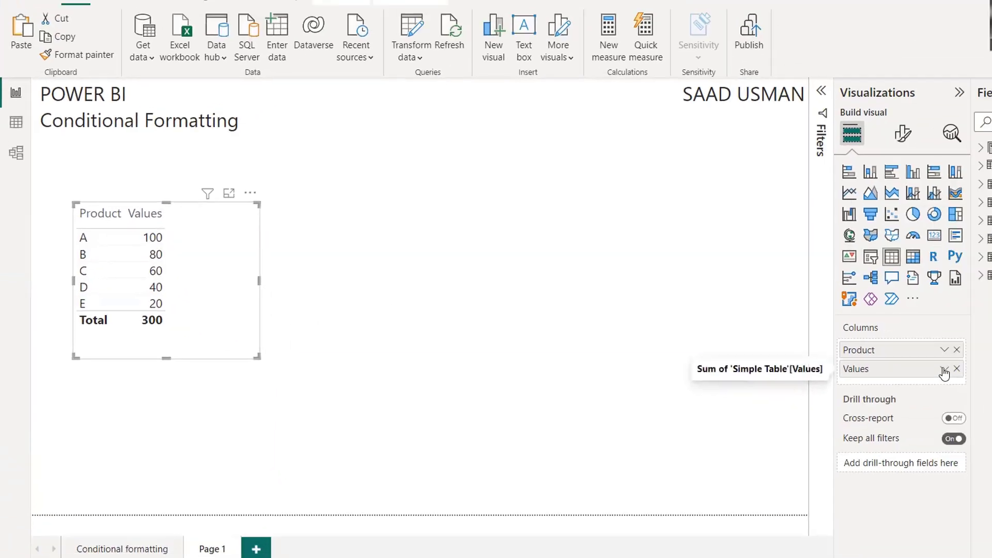
left_click(945, 370)
mouse_move(984, 131)
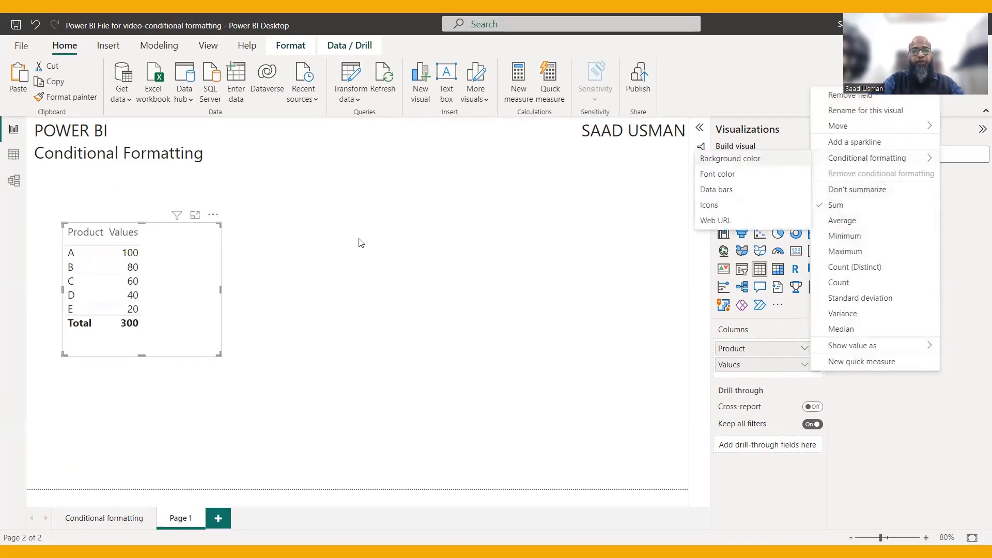
left_click(764, 165)
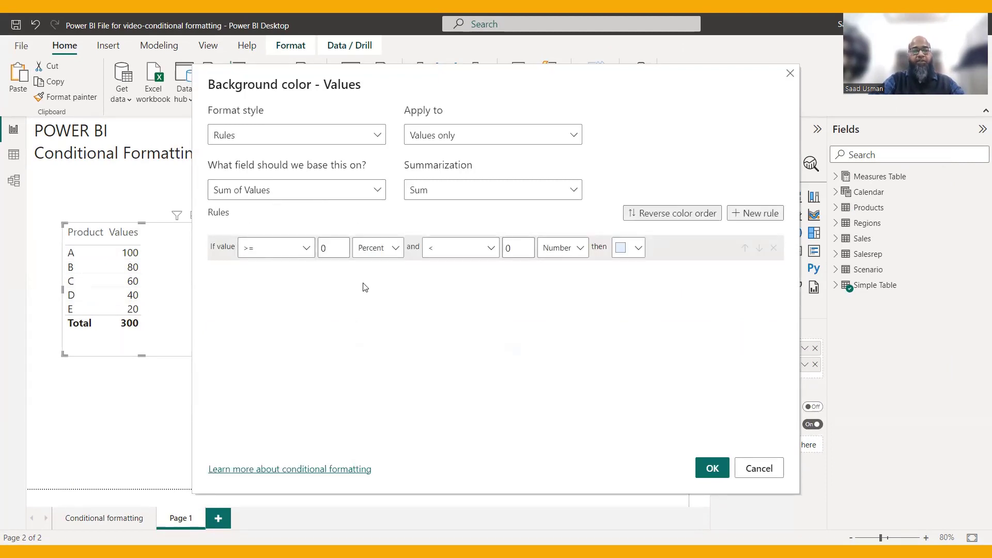
- Set the first rule for Values to greater than 0 percent and less than or equal to 50 percent
left_click(264, 248)
left_click(275, 275)
left_click(491, 248)
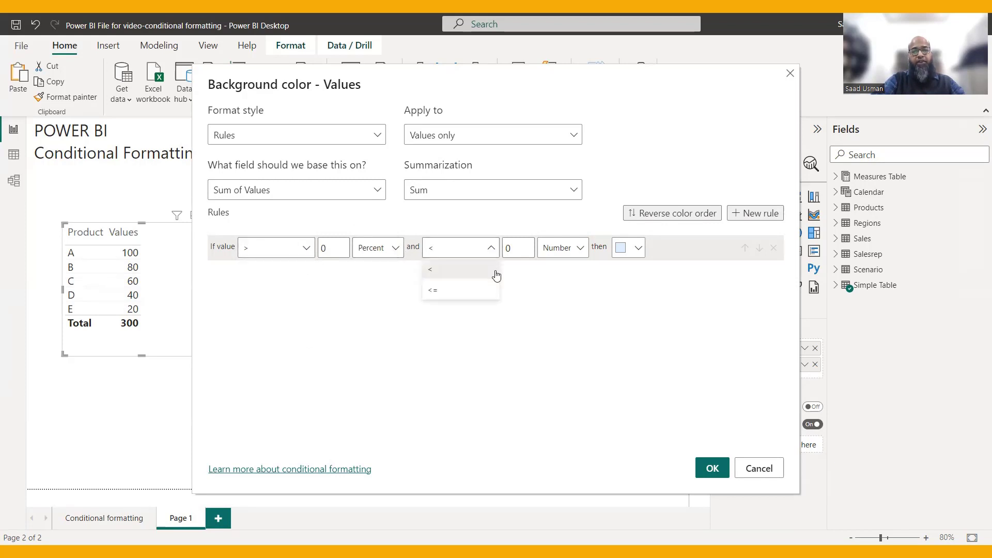
left_click(483, 293)
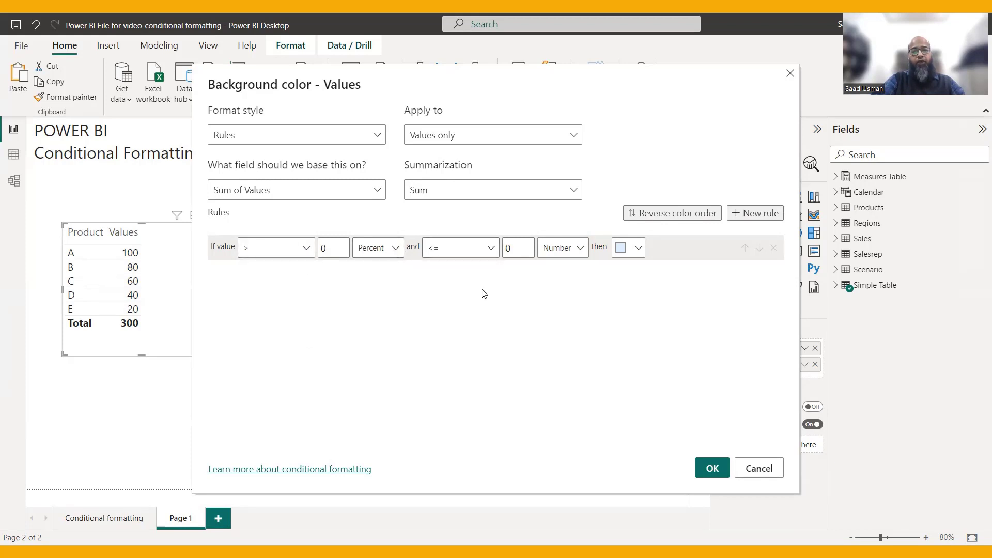
left_click(507, 248)
type("50")
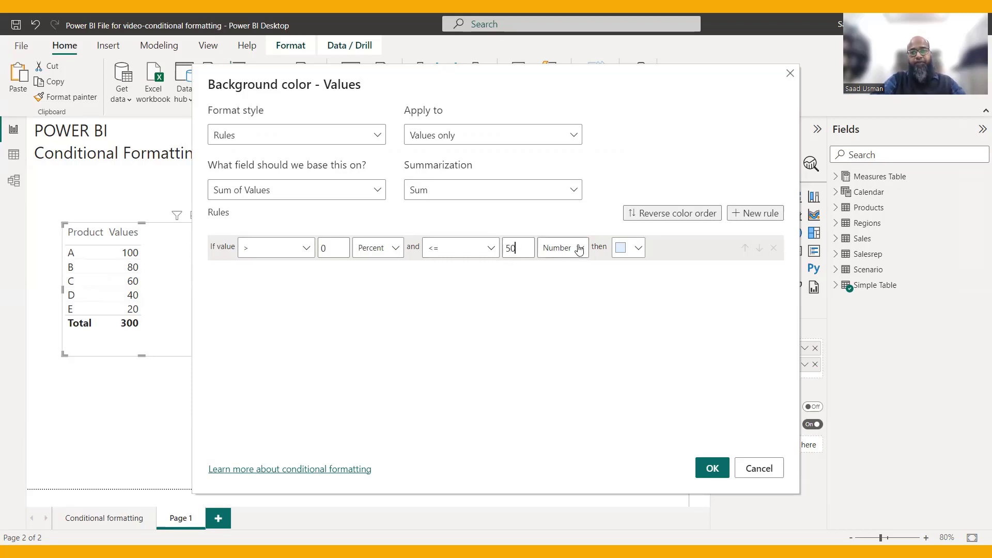
left_click(579, 250)
left_click(557, 290)
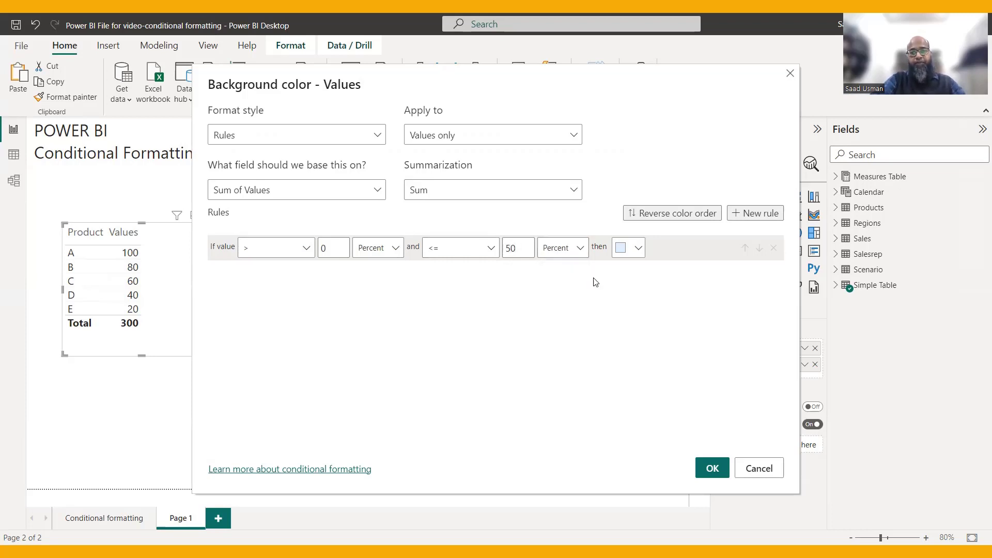
- Add a second rule for Values coloring greater than 50 percent and less than or equal to 75 percent in yellow
left_click(746, 213)
left_click(302, 279)
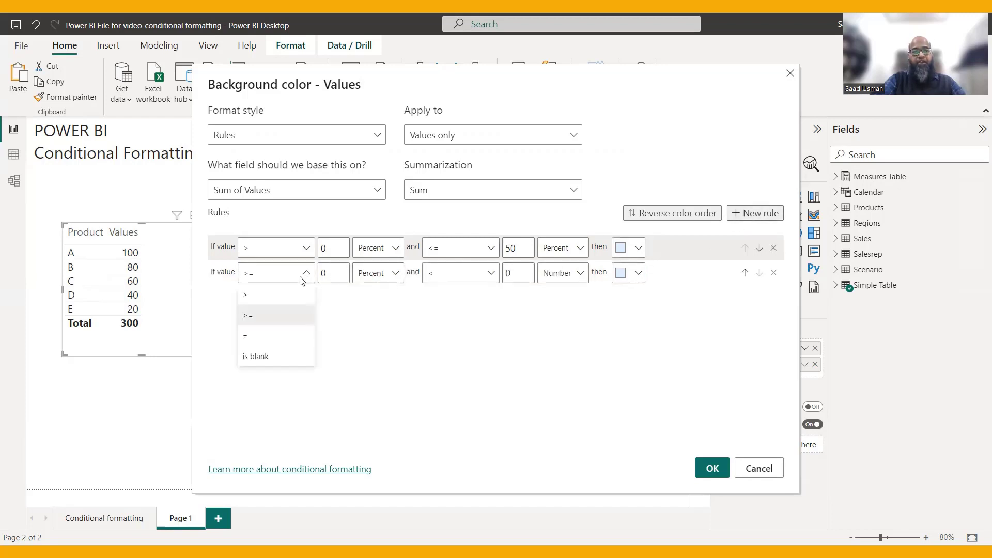
left_click(295, 300)
double_click(324, 273)
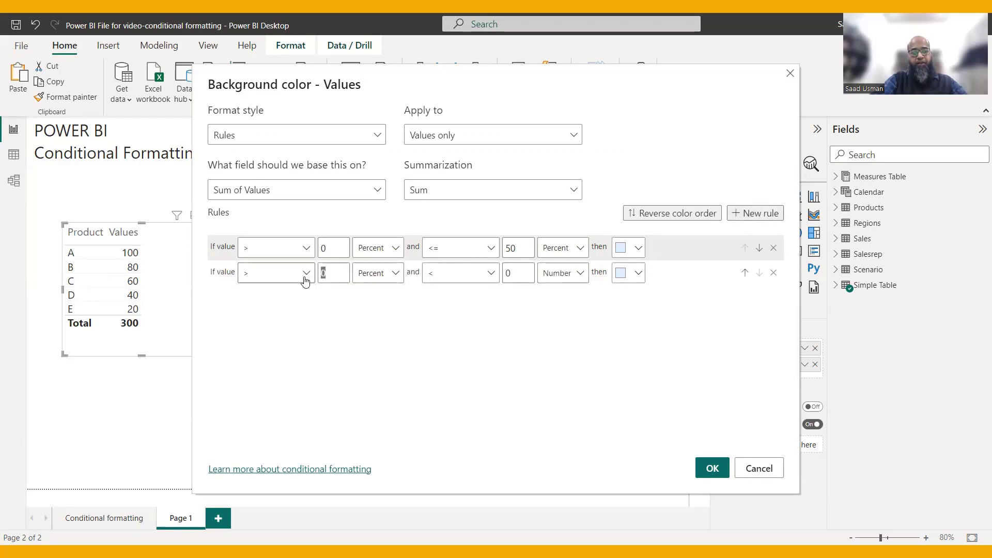
type("50")
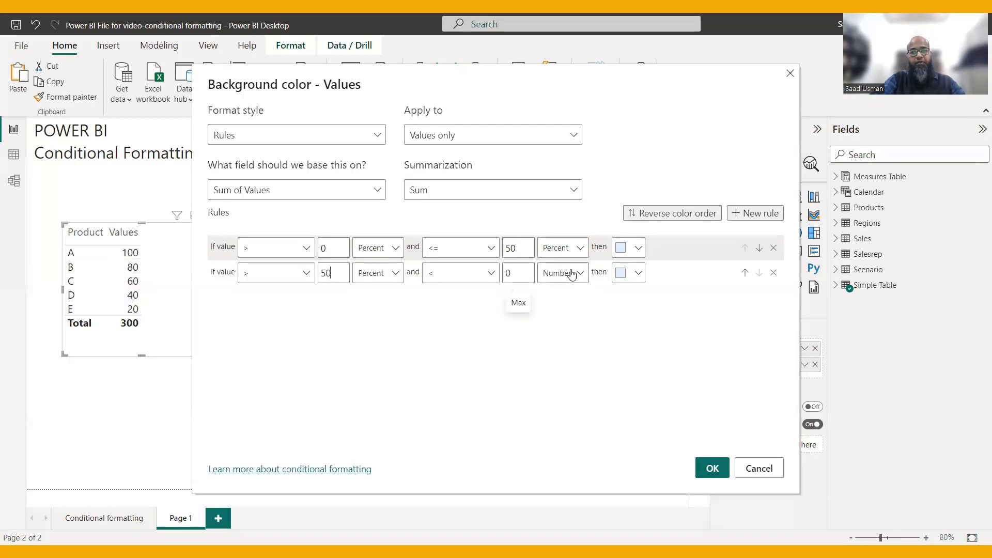
left_click(572, 274)
left_click(567, 314)
double_click(509, 273)
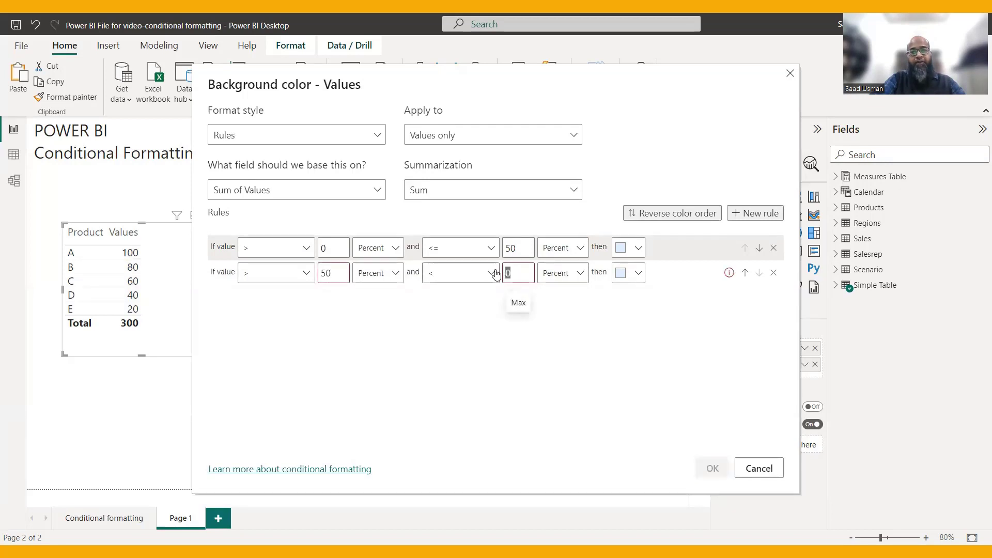
type("75")
left_click(485, 275)
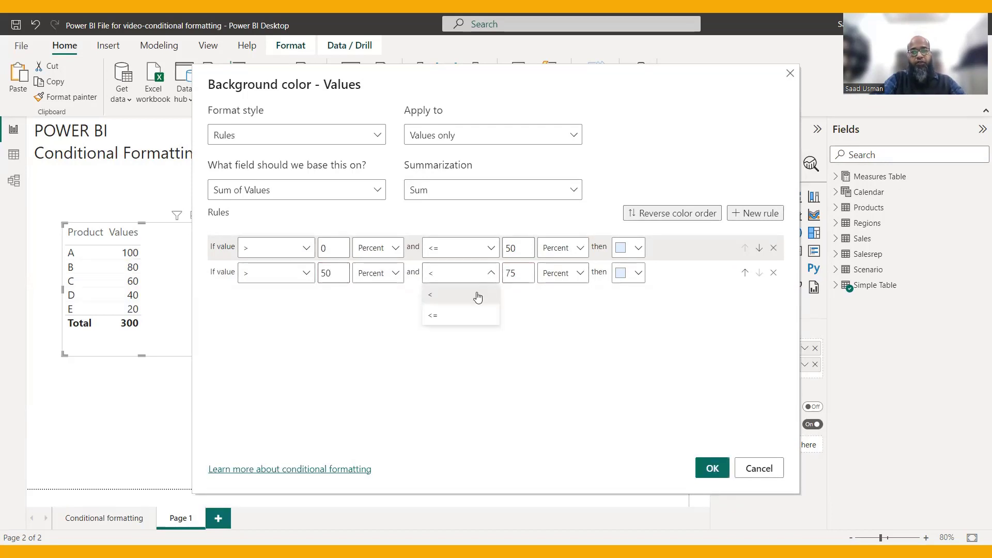
left_click(467, 315)
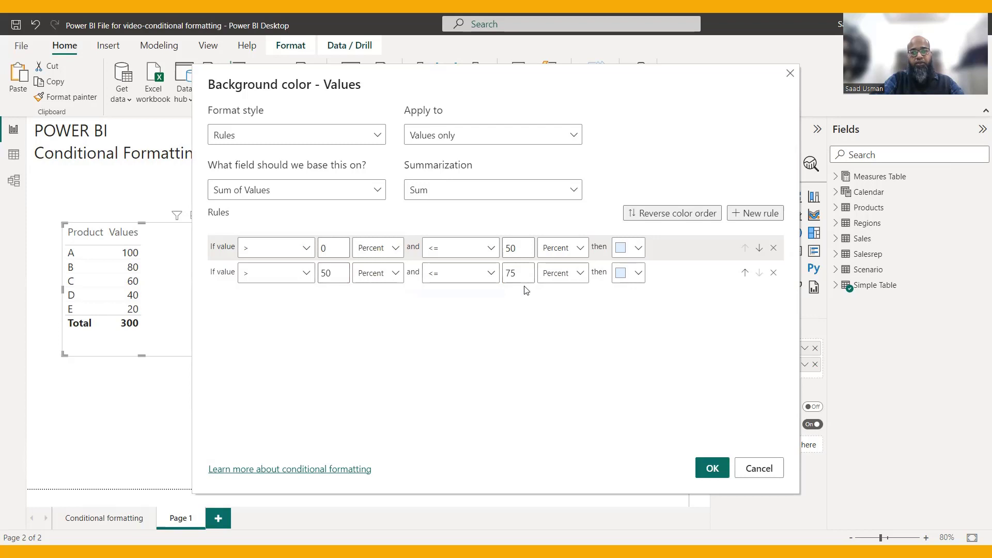
left_click(638, 274)
left_click(691, 309)
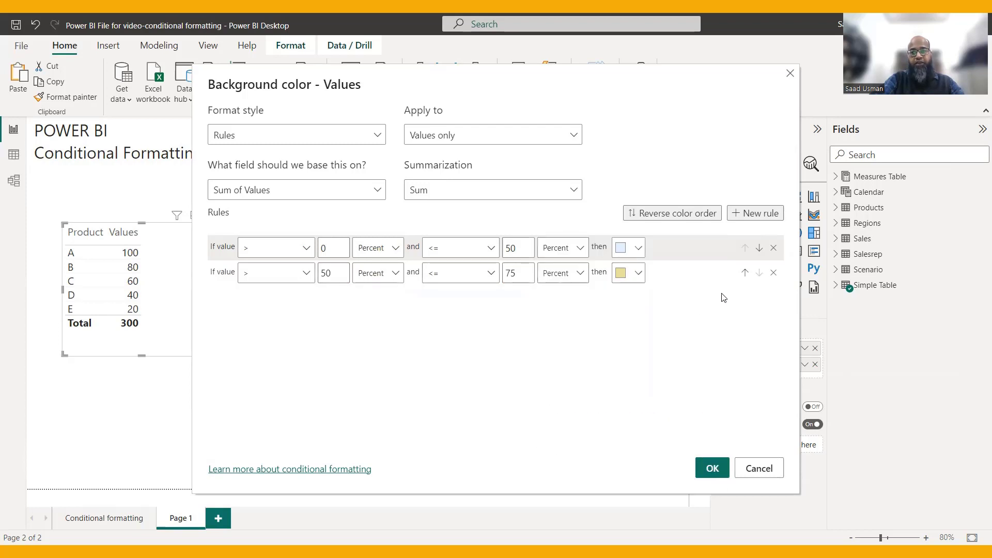
- Add a third rule for Values covering greater than 75 percent and less than or equal to 100 percent
left_click(747, 214)
left_click(308, 299)
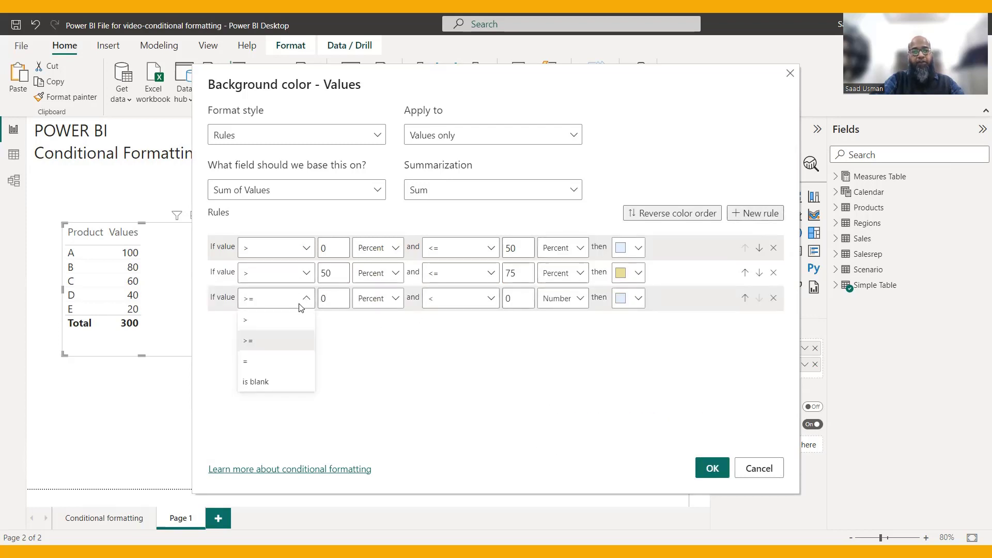
left_click(272, 320)
left_click_drag(316, 303, 312, 302)
type("7")
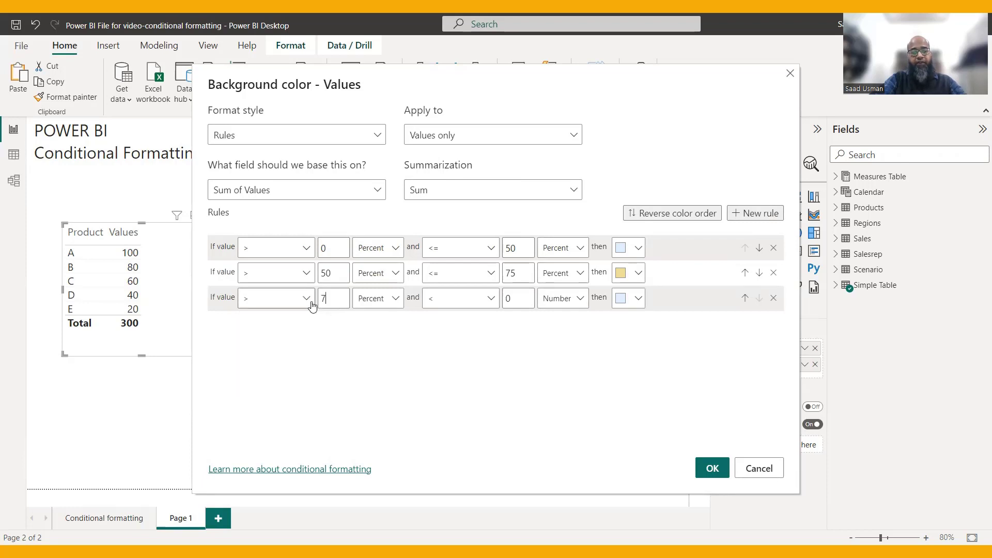
type("5")
left_click(488, 302)
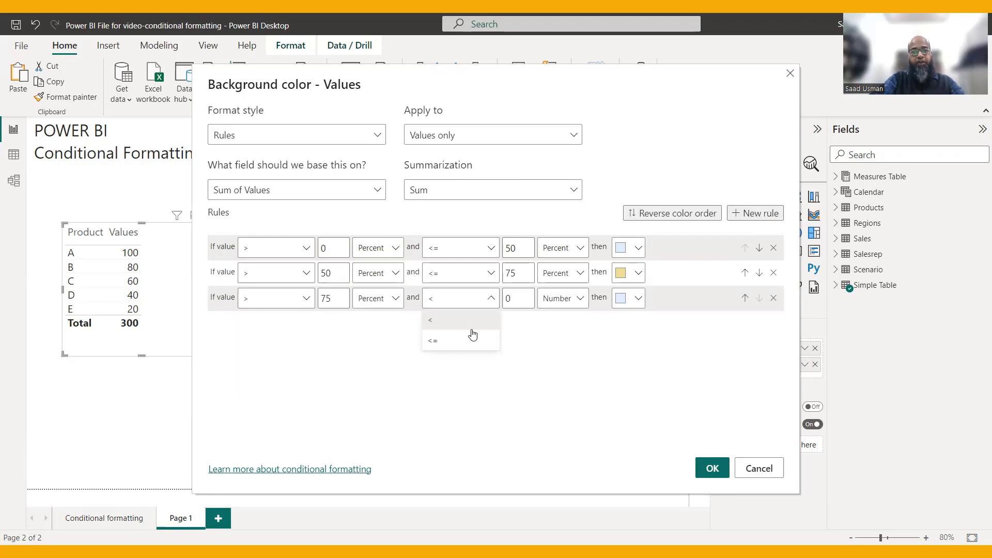
left_click(473, 337)
left_click_drag(517, 300, 504, 299)
type("100")
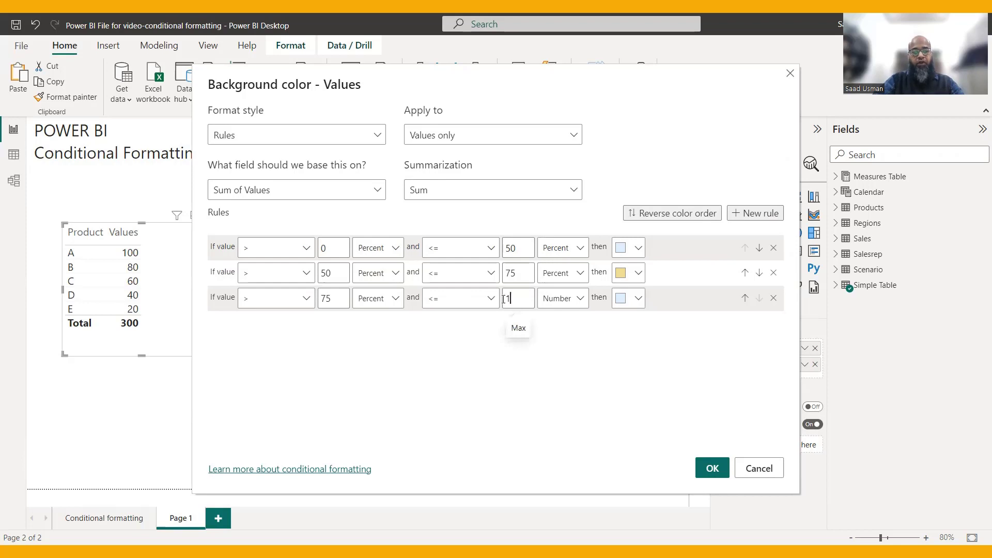
left_click(561, 300)
left_click(559, 339)
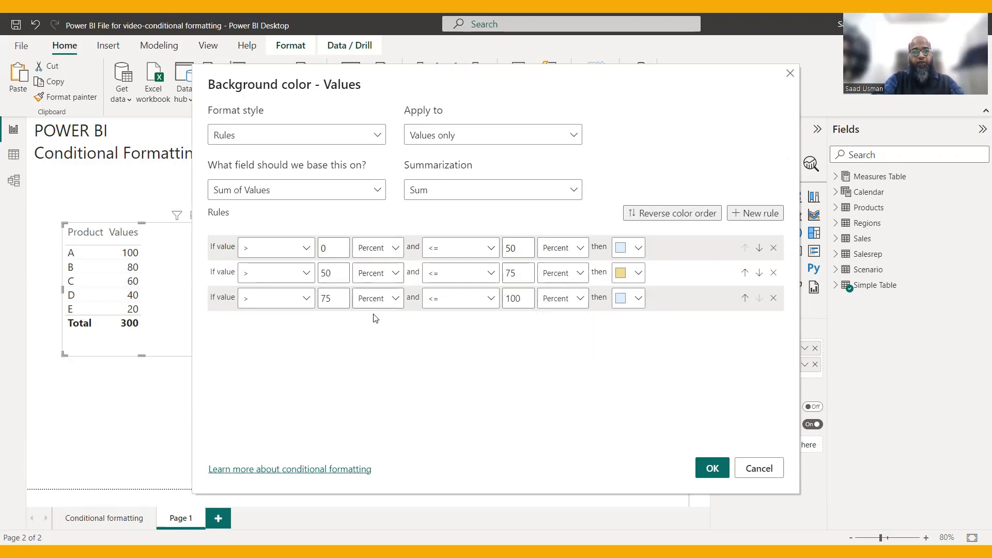
- Color the third rule pink and apply the percent rules to the Values column
left_click(636, 298)
left_click(654, 134)
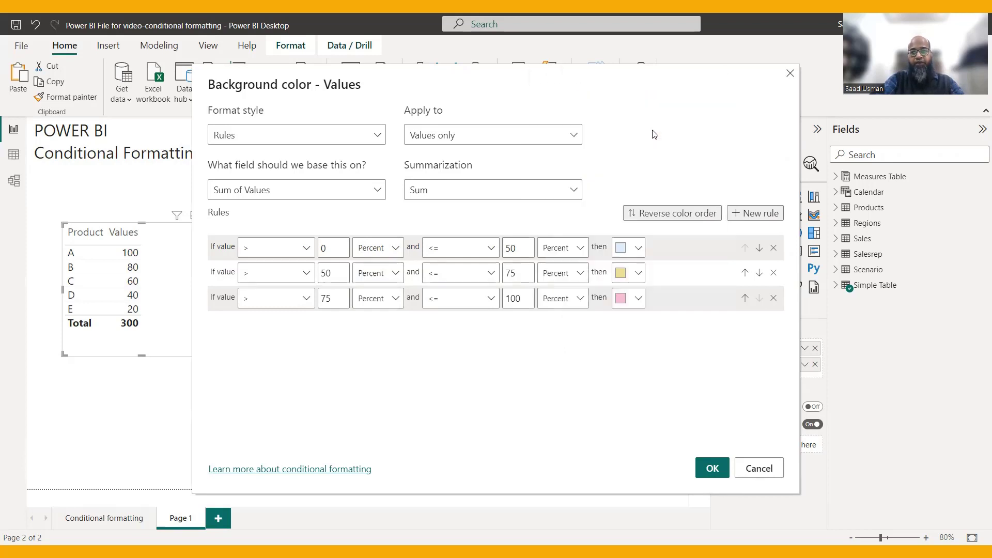
left_click(711, 475)
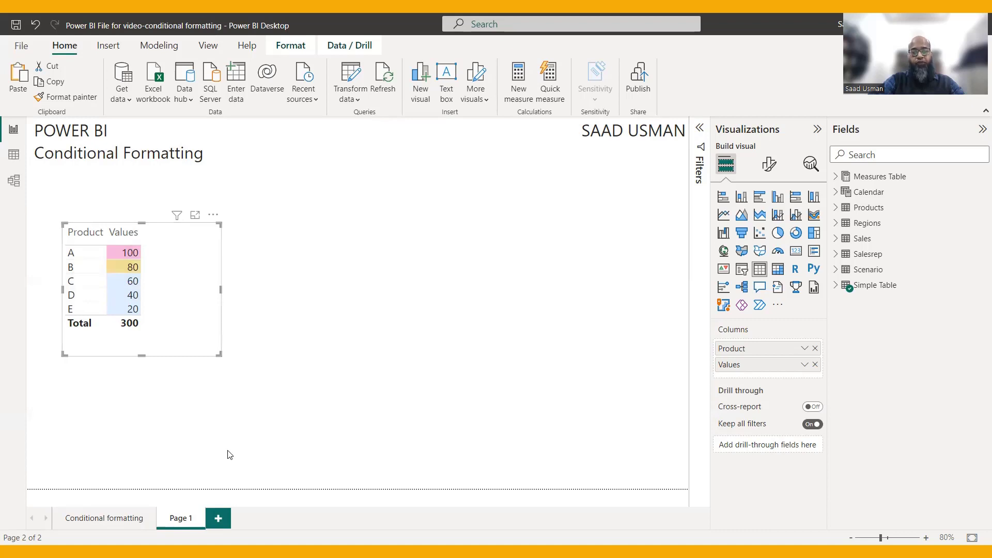
- On the Conditional formatting page, remove all conditional formatting from the brand table's Total sales field
left_click(123, 524)
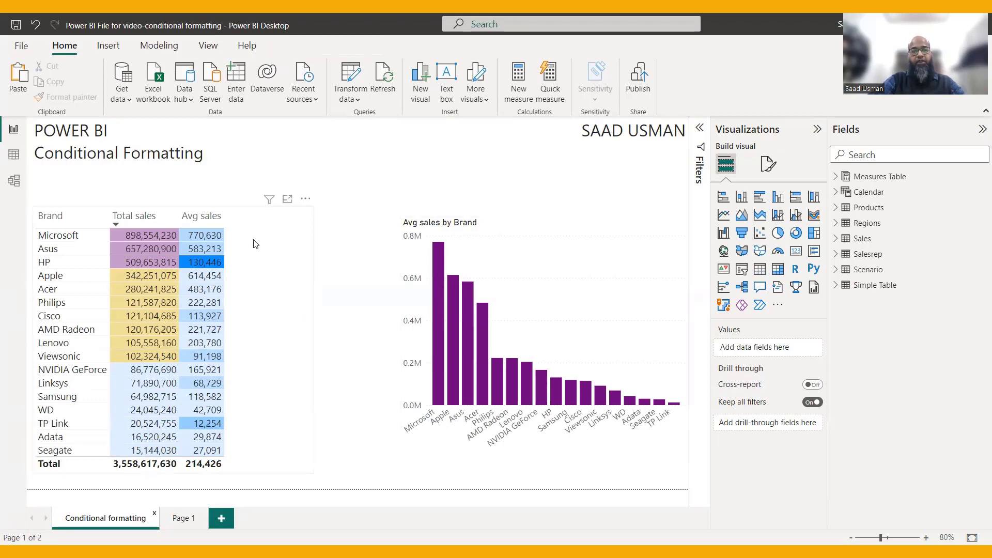
left_click(279, 222)
left_click(805, 365)
mouse_move(842, 449)
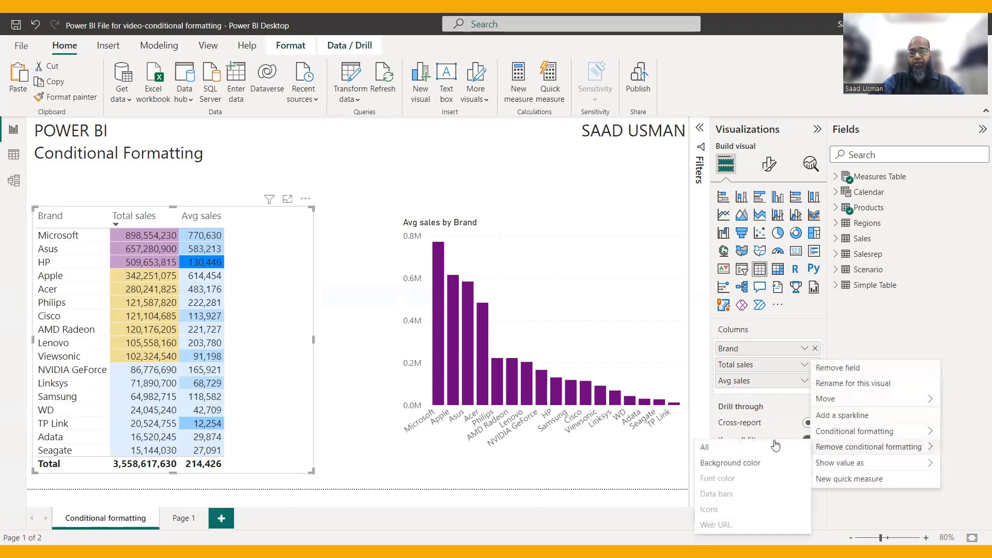
left_click(757, 451)
left_click(805, 365)
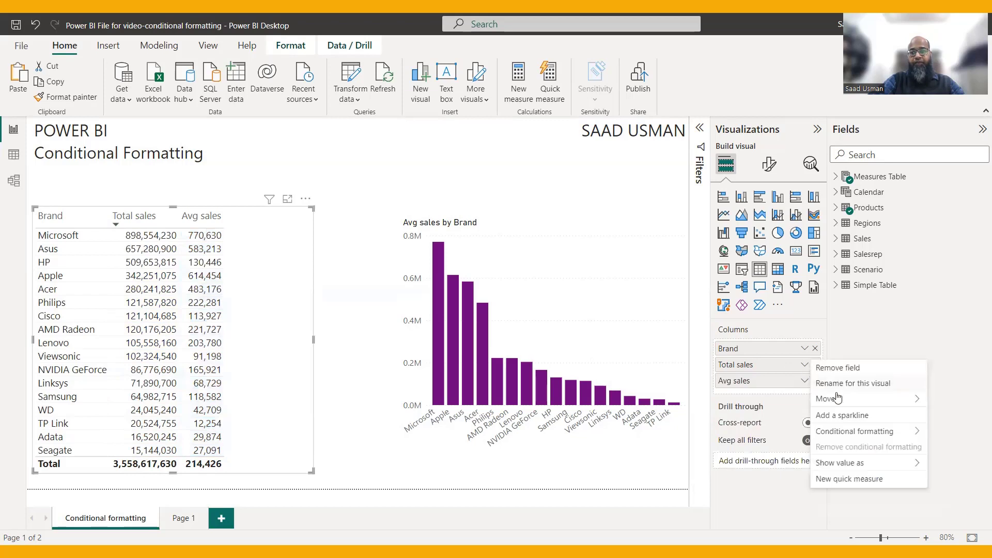
mouse_move(843, 434)
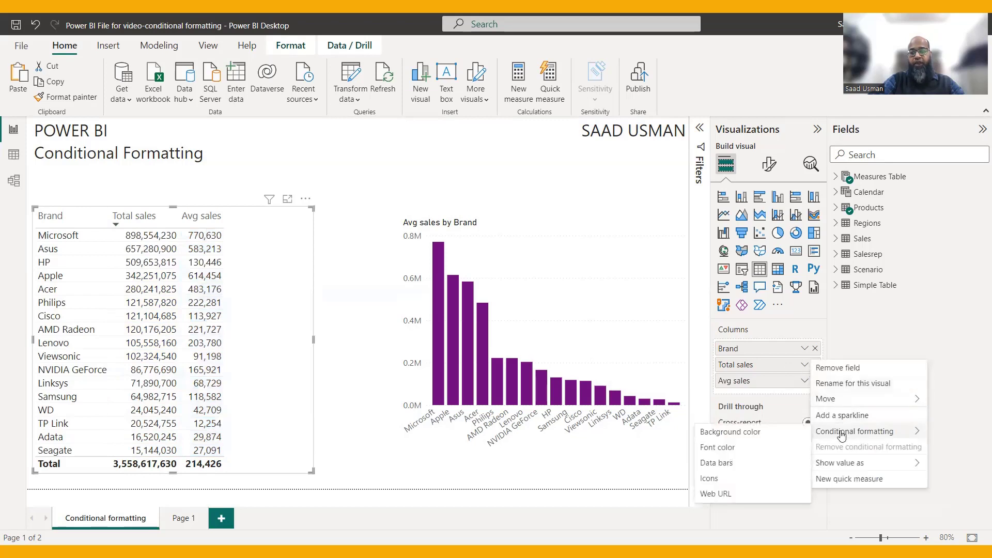
left_click(778, 436)
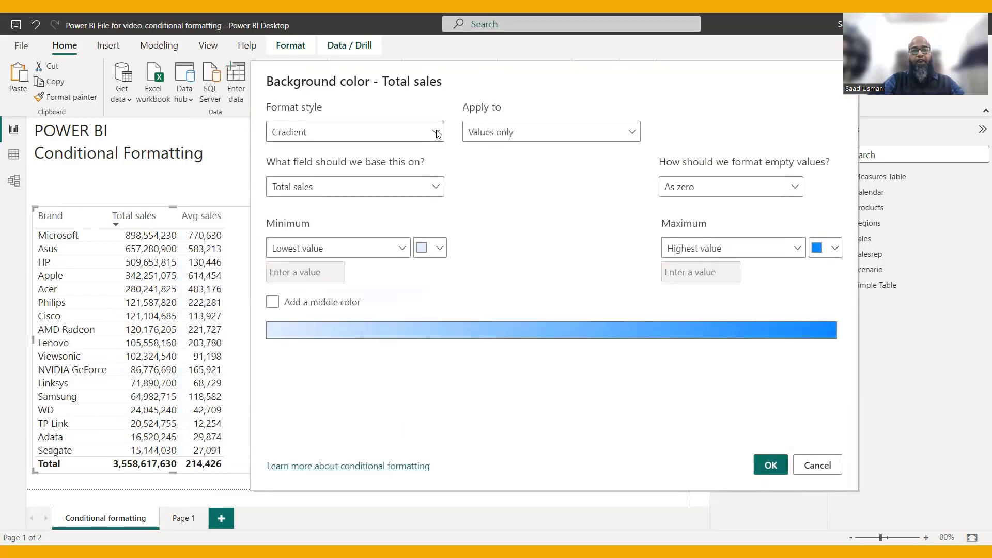
left_click(435, 133)
left_click(348, 195)
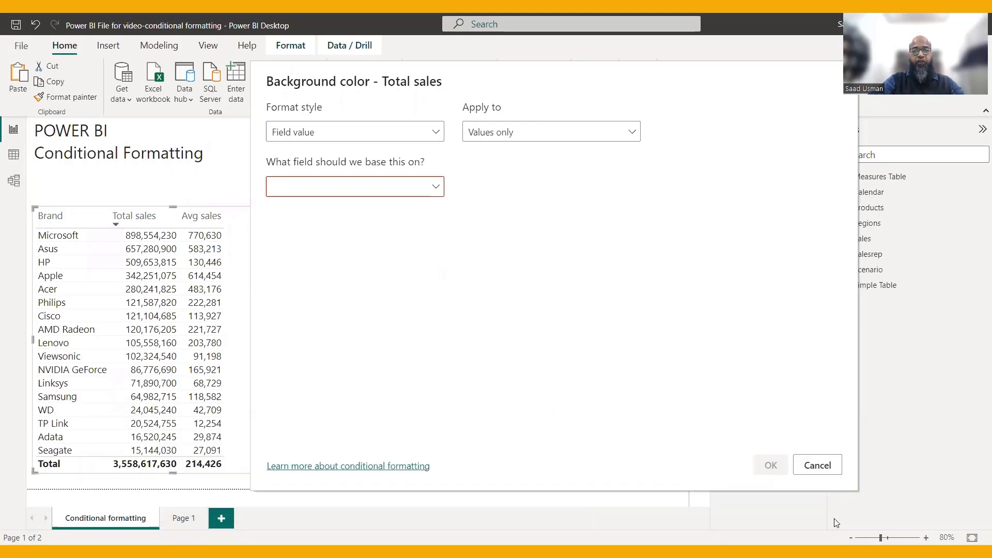
left_click(817, 465)
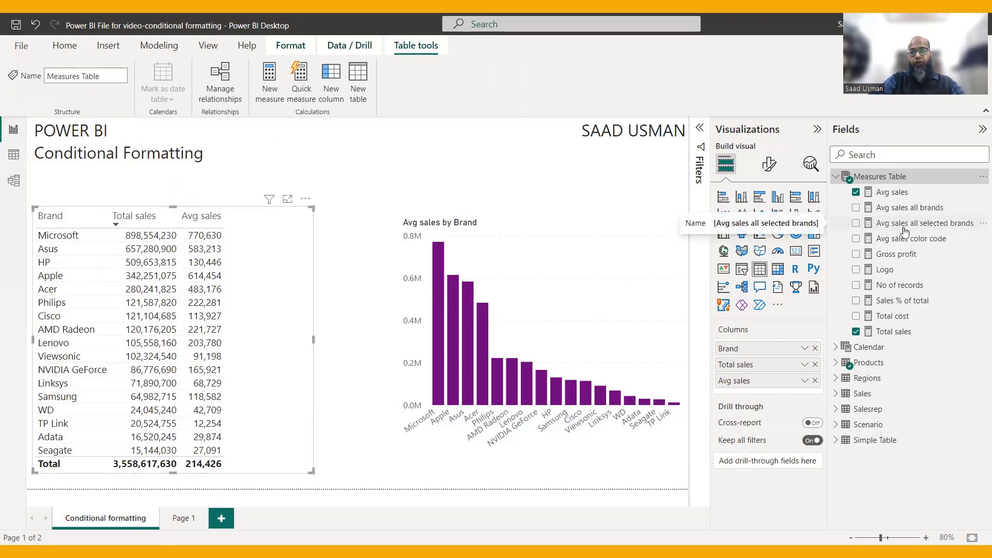
- Open the Avg sales color code measure from the Measures Table and examine its SWITCH condition and the two color names
left_click(905, 238)
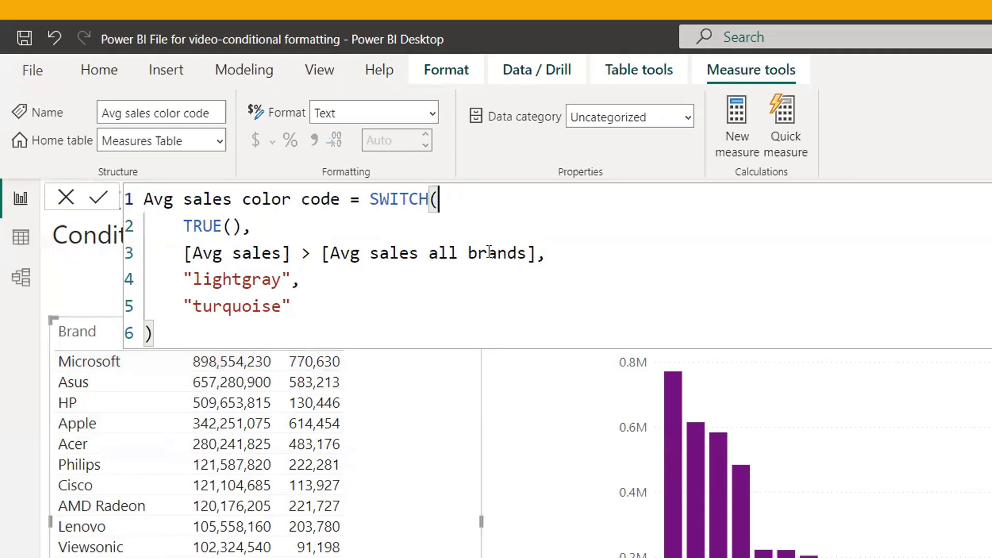
left_click_drag(184, 279, 297, 277)
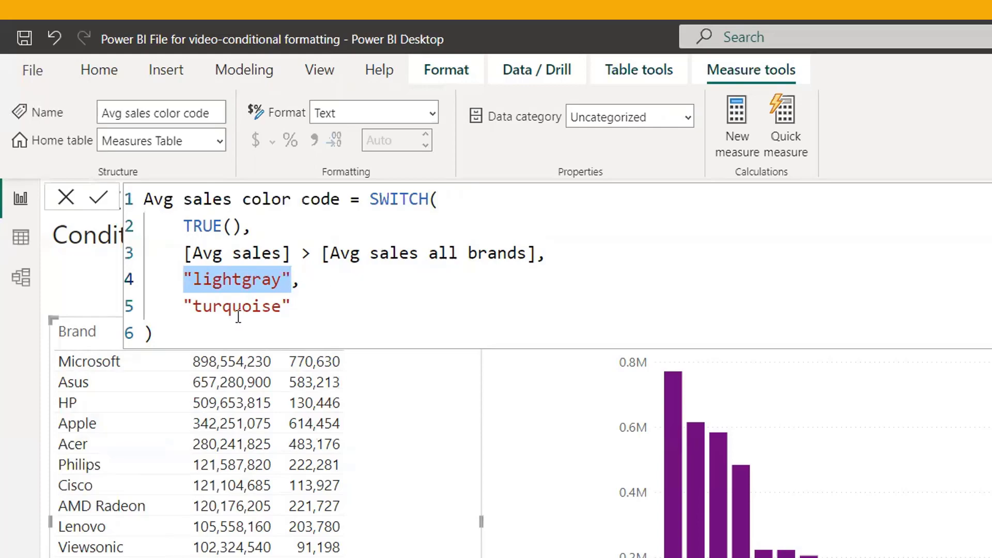
left_click_drag(191, 304, 285, 301)
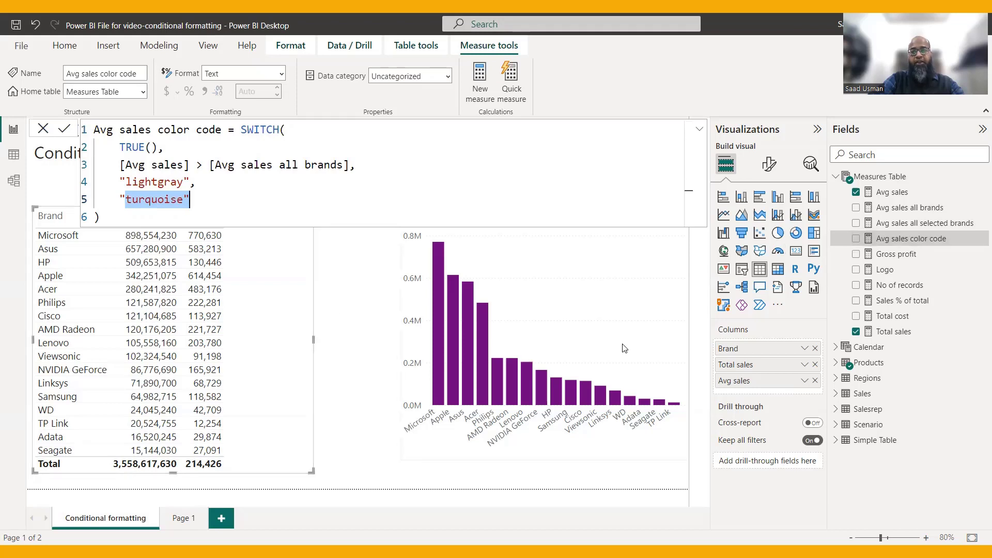
- Add the Avg sales color code measure to the brand table and widen the table to fit the column
left_click(904, 243)
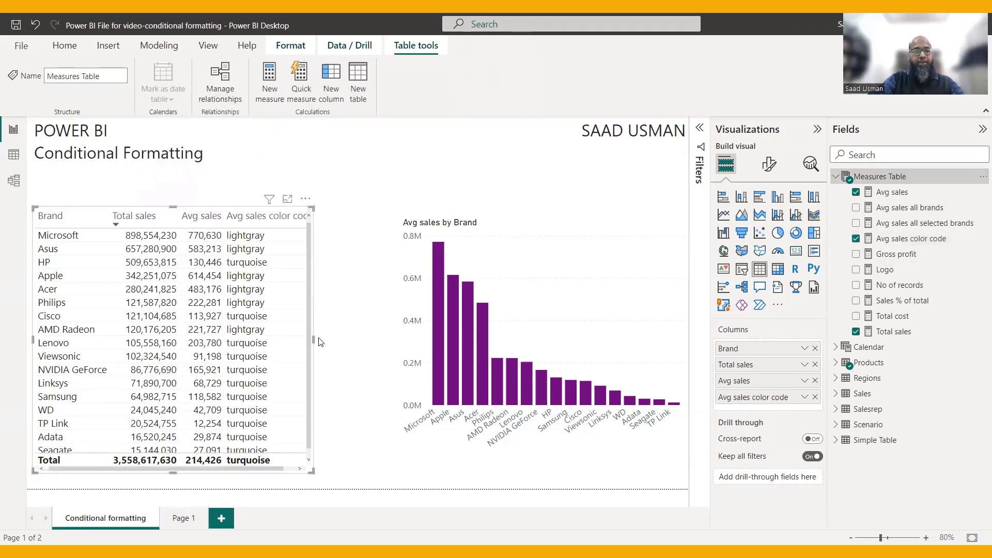
left_click_drag(319, 339, 335, 340)
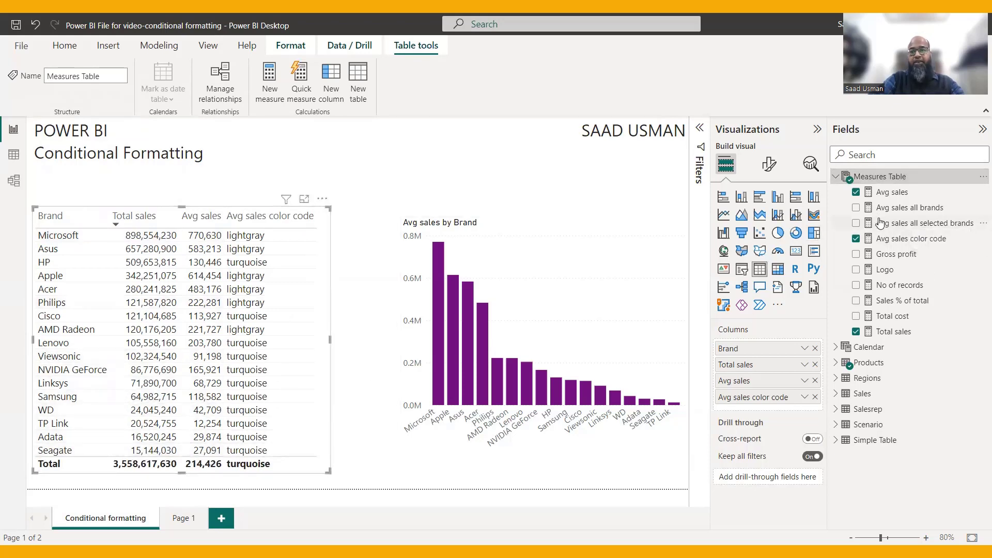
- Apply a background color to Total sales using the Field value format style based on the Avg sales color code measure
left_click(804, 365)
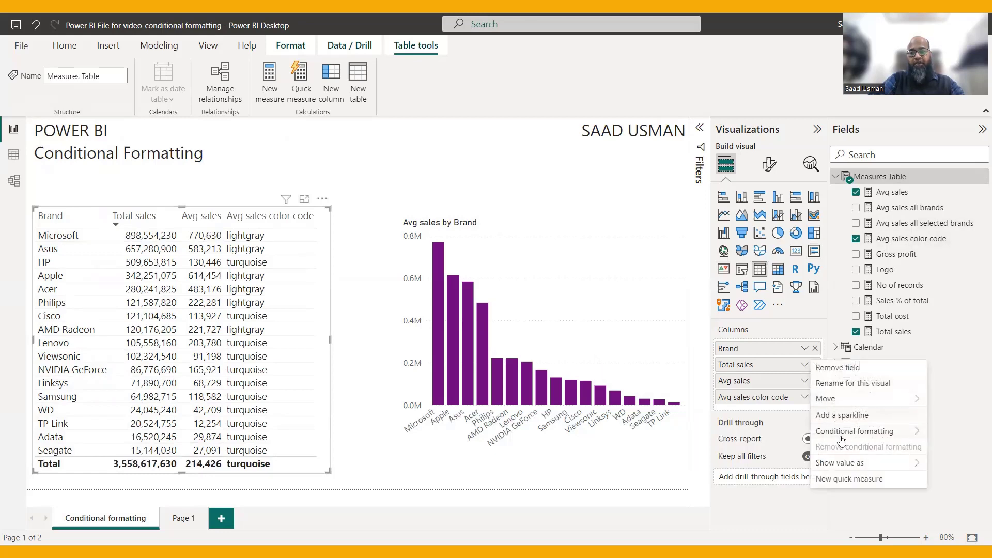
mouse_move(840, 434)
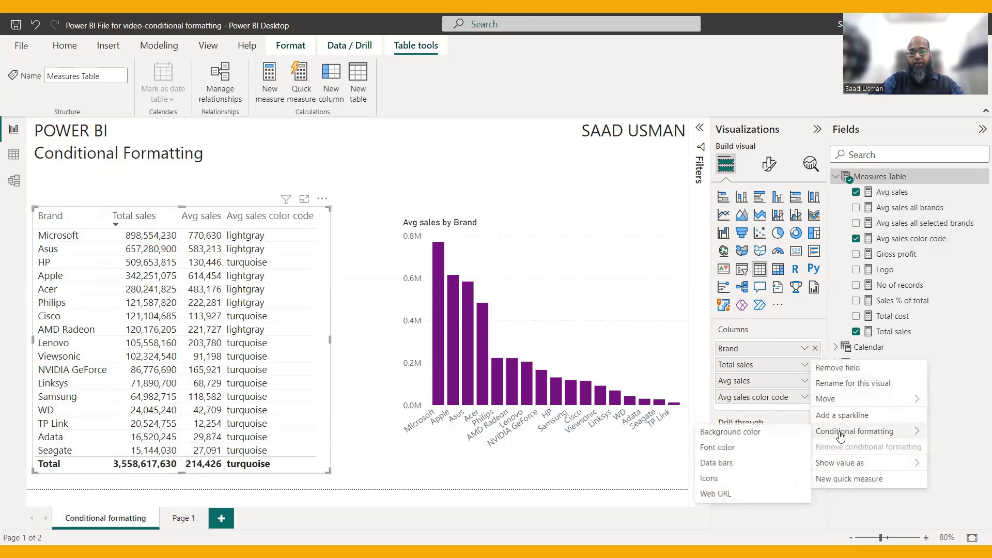
left_click(779, 434)
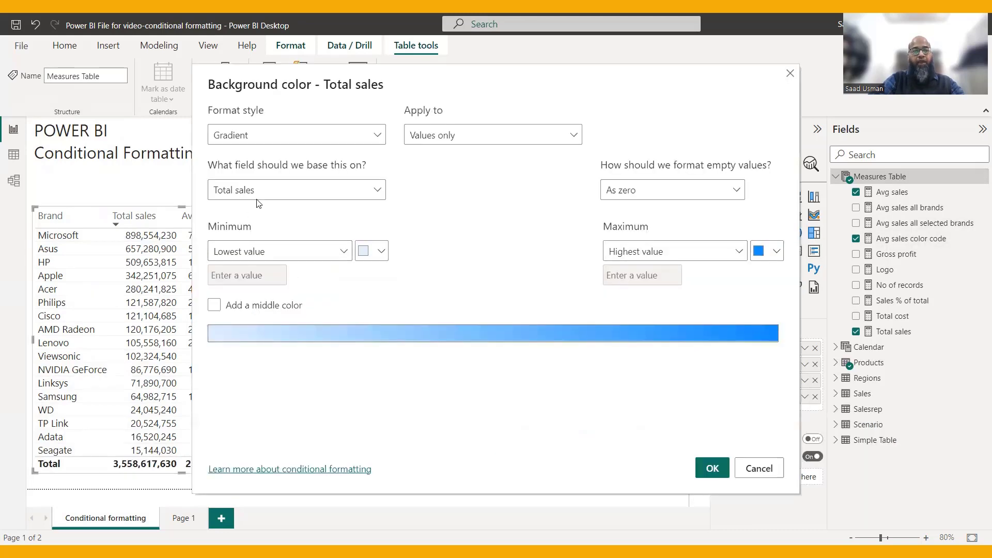
left_click(372, 143)
left_click(287, 193)
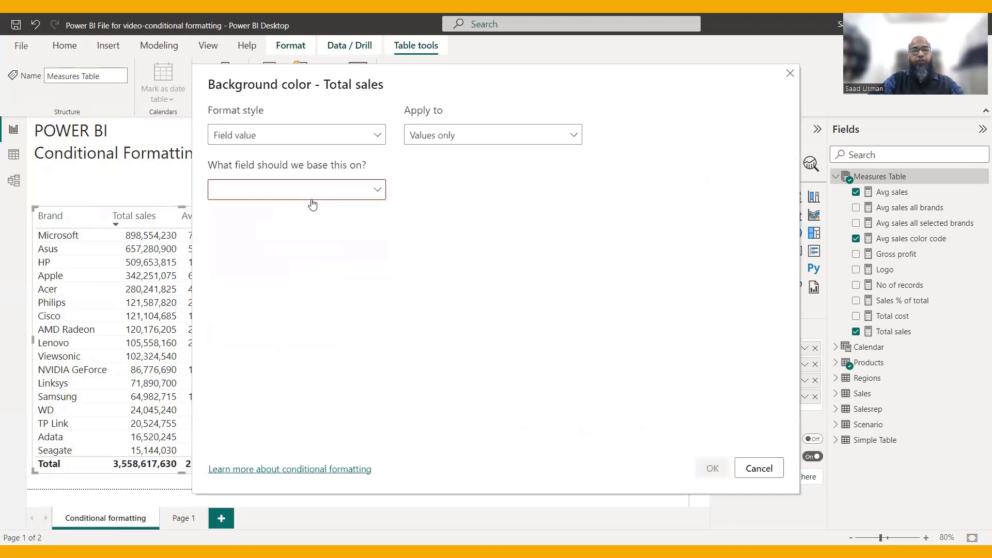
left_click(376, 191)
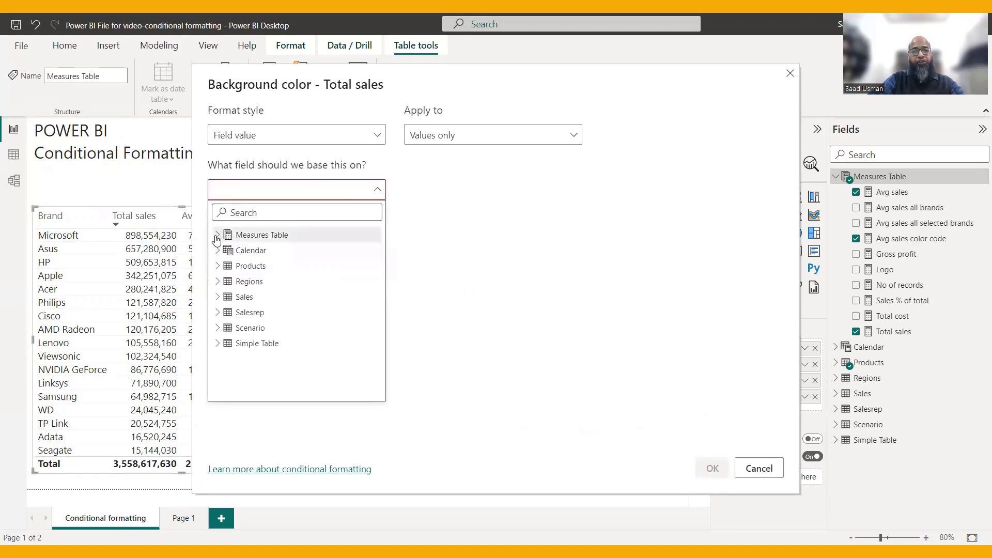
left_click(216, 236)
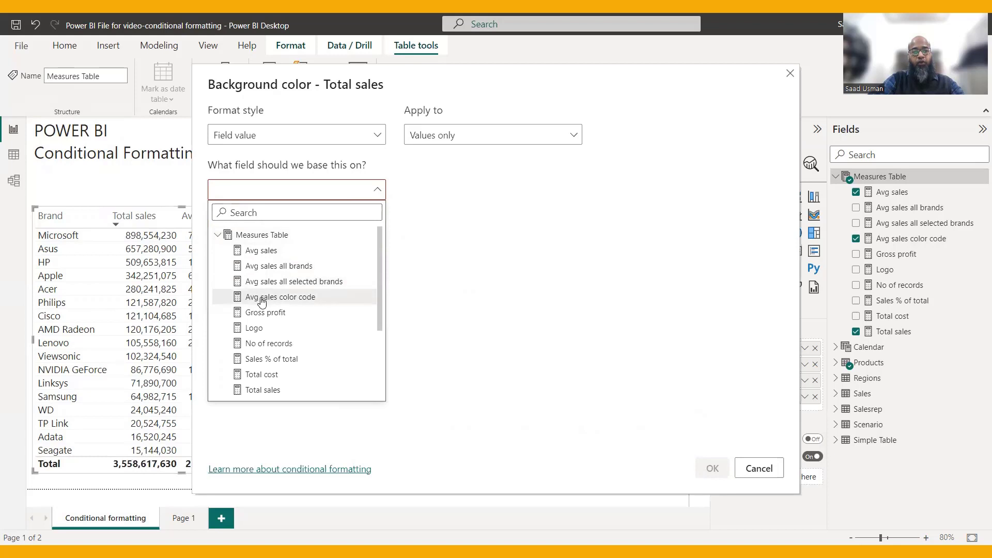
left_click(262, 298)
left_click(712, 469)
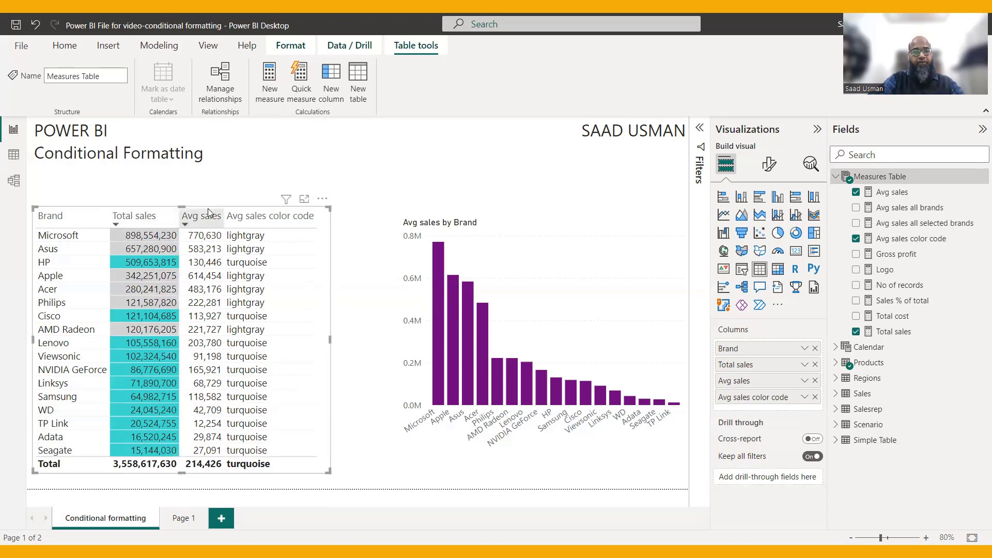
- Sort the brand table by Avg sales in descending order and remove the Avg sales color code column
left_click(184, 226)
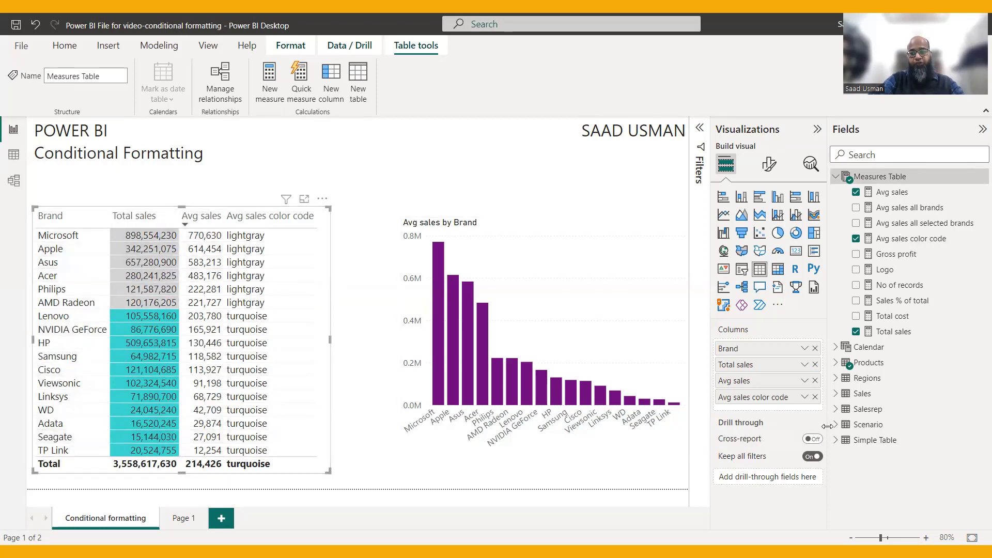
left_click(816, 397)
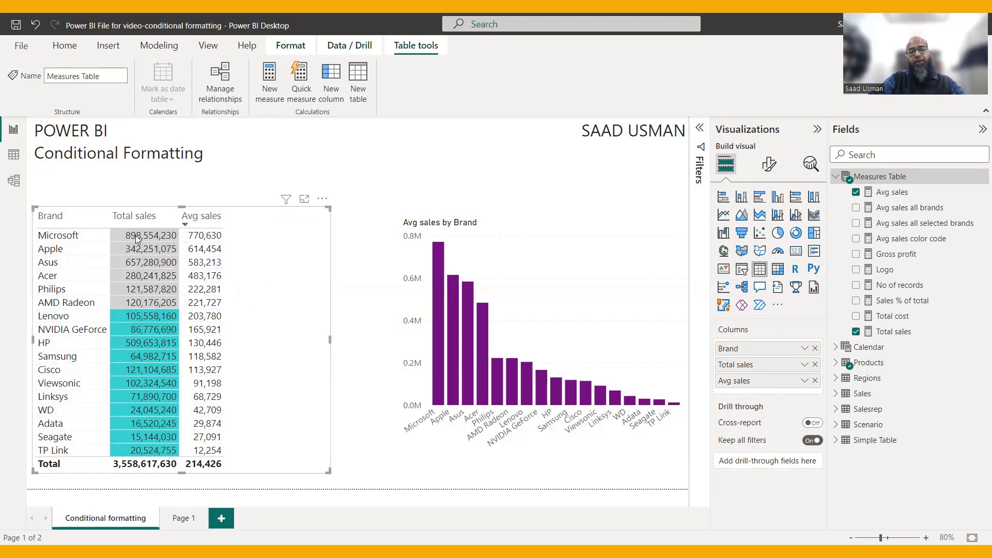
- Color the columns of the Avg sales by Brand chart using the Field value format style based on the Avg sales color code measure
left_click(584, 230)
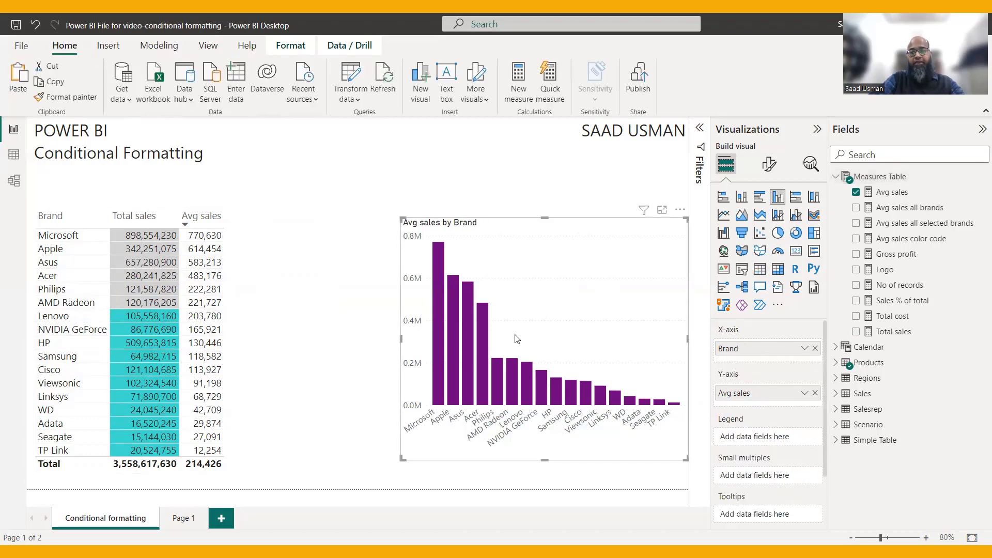
left_click(770, 165)
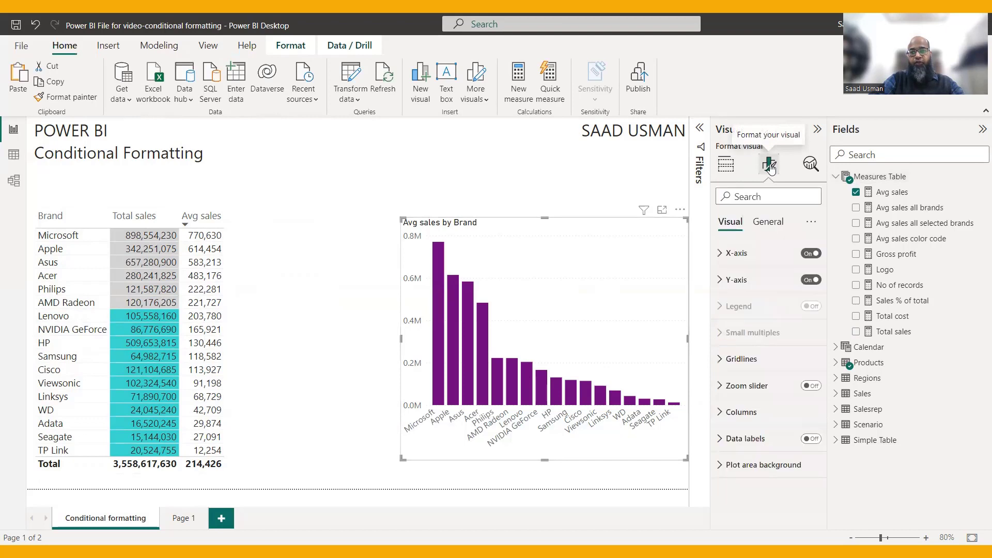
left_click(721, 414)
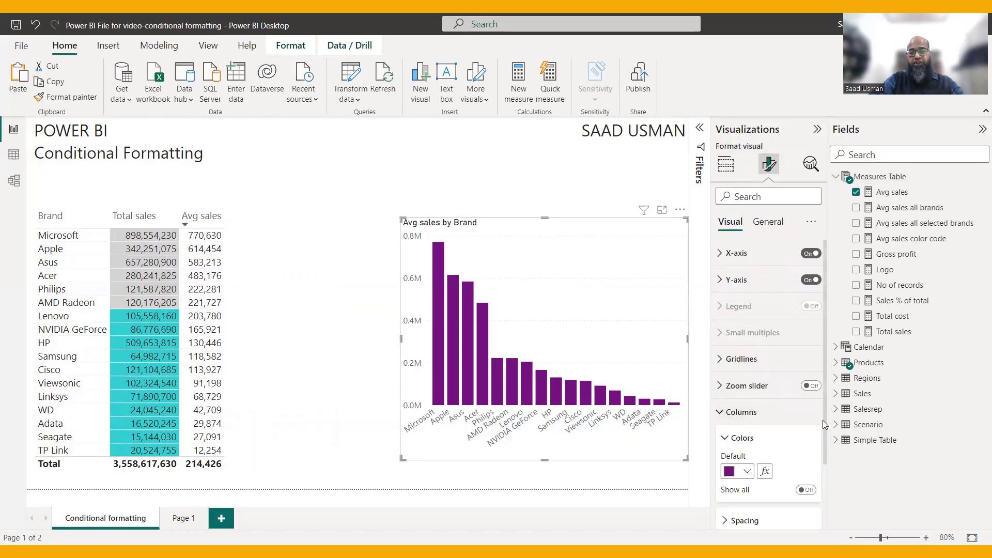
scroll(827, 434, "down", 2)
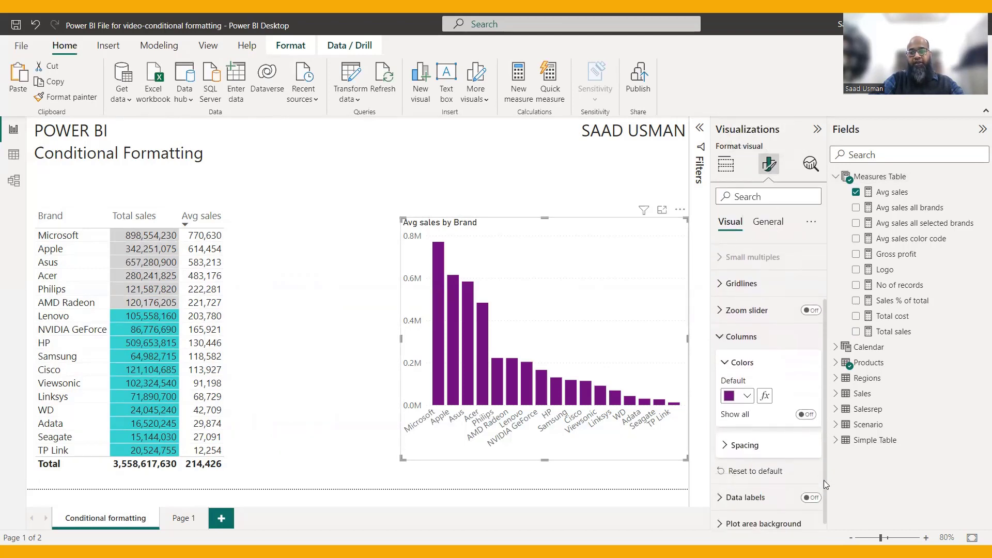
left_click(765, 397)
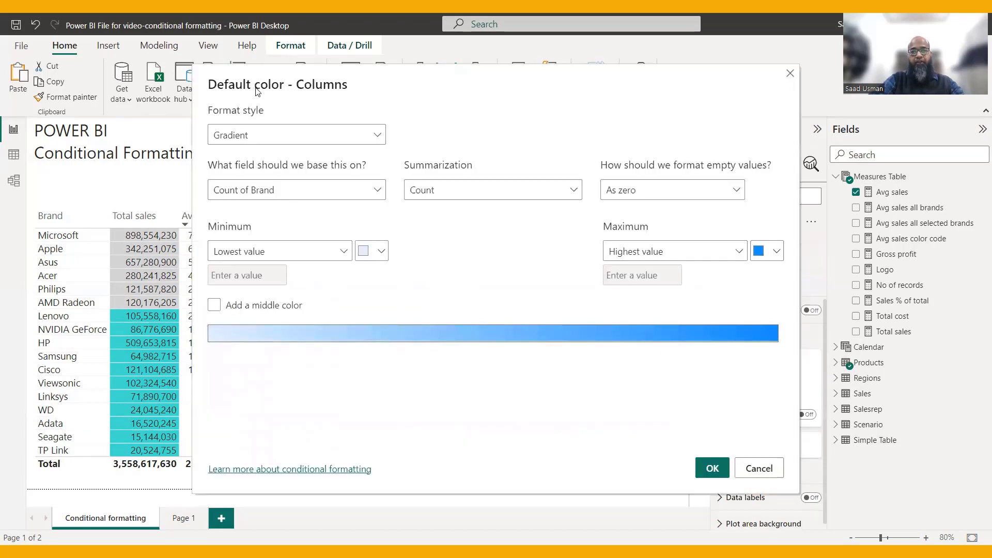
left_click(296, 135)
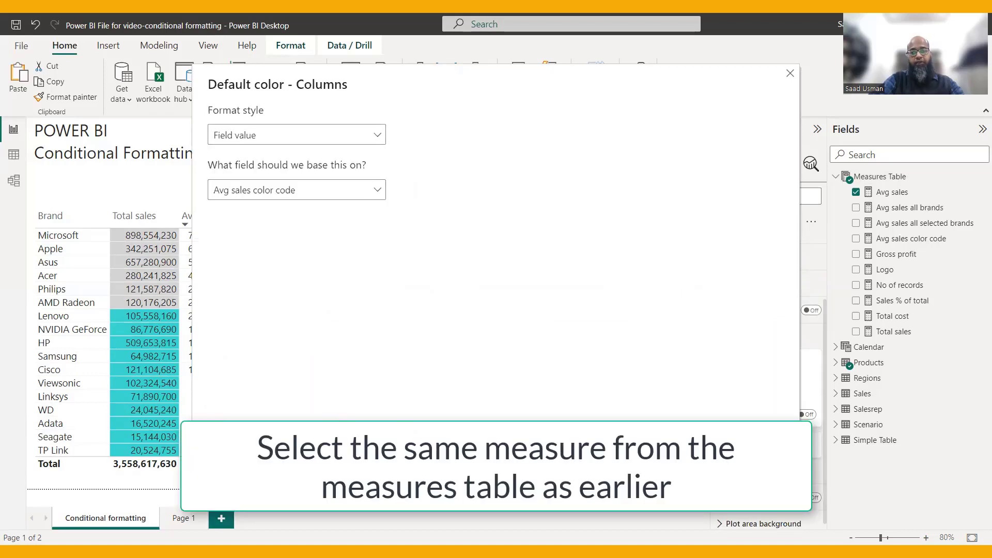
left_click(765, 385)
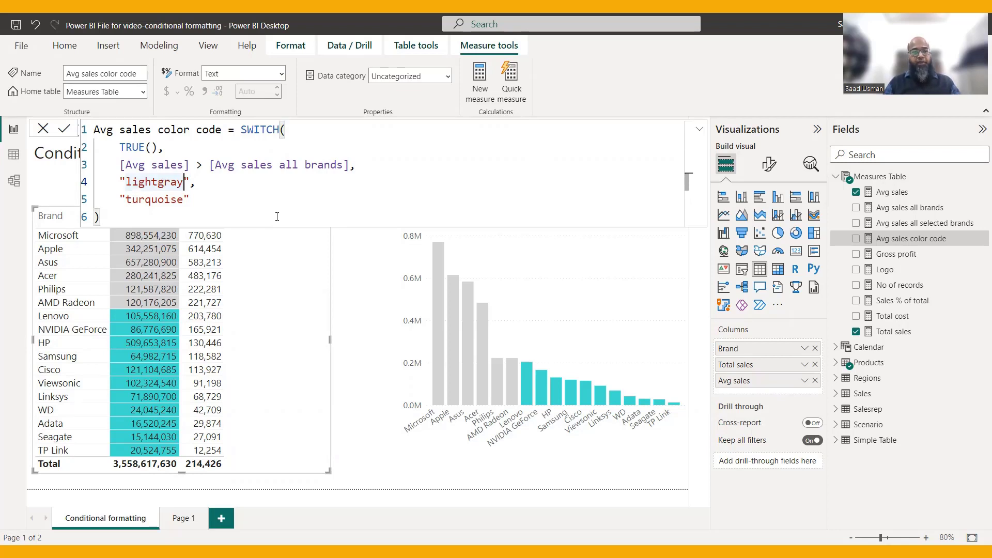
- In the Avg sales color code formula, add the comments //#D3D3D3 after "lightgray" and // #40E0D0 after "turquoise"
key("End")
type("//")
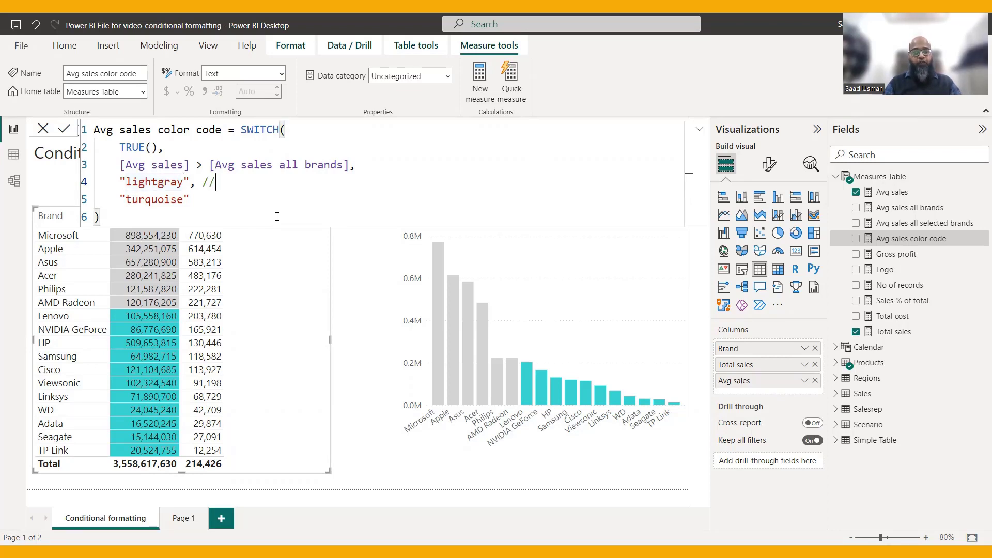
type("#D3D3D3")
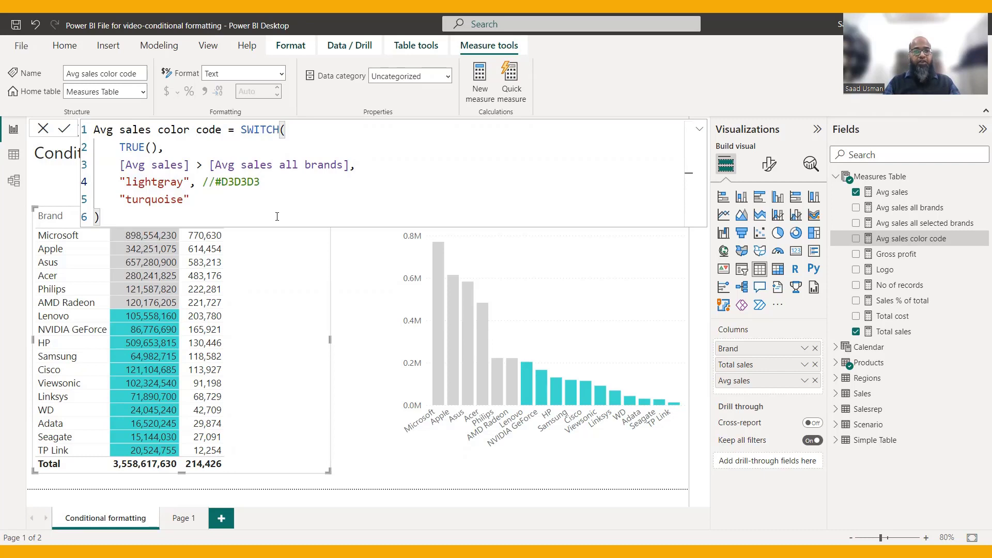
key("Left")
key("Left")
key("Left")
key("Down")
type("// #40E0D0")
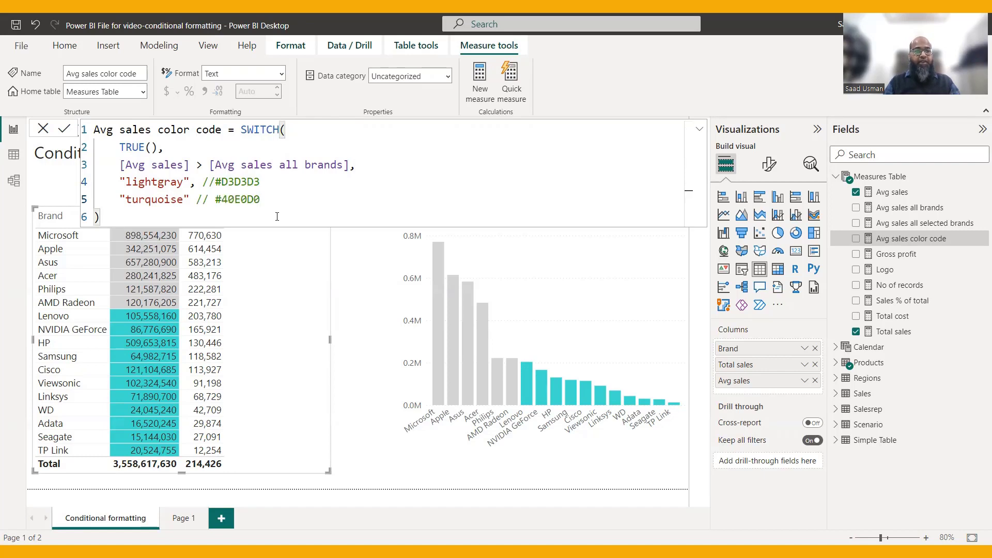
- Replace the color name turquoise in the Avg sales color code formula with the hex code #40E0D0
key("Left")
key("Left")
key("Left")
key("Left")
key("Left")
key("Left")
key("Left")
key("Left")
key("Left")
key("Left")
key("Left")
key("Left")
key("shift+Left")
key("shift+Left")
key("shift+Left")
key("shift+Left")
key("shift+Left")
key("shift+Left")
key("shift+Left")
key("shift+Left")
key("shift+Left")
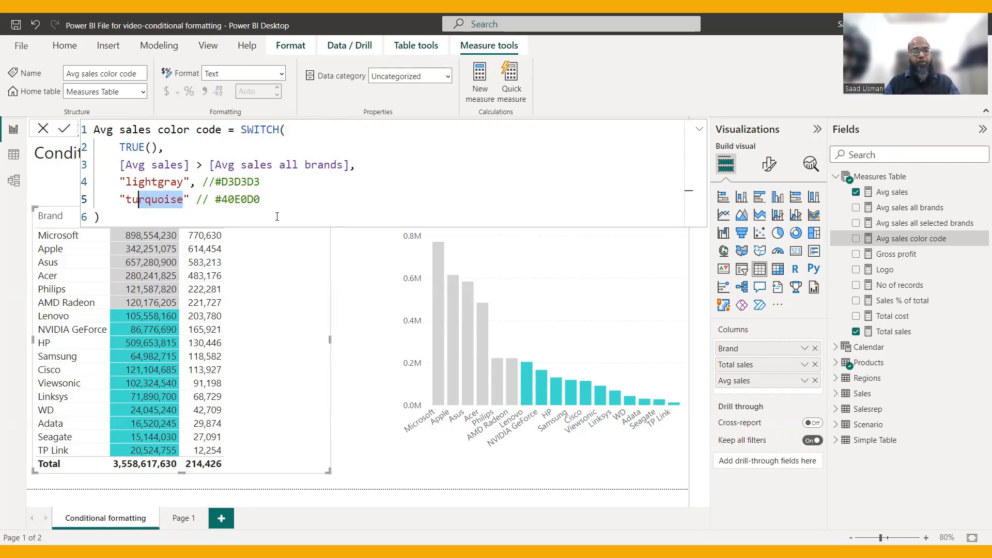
type("#40E0D0")
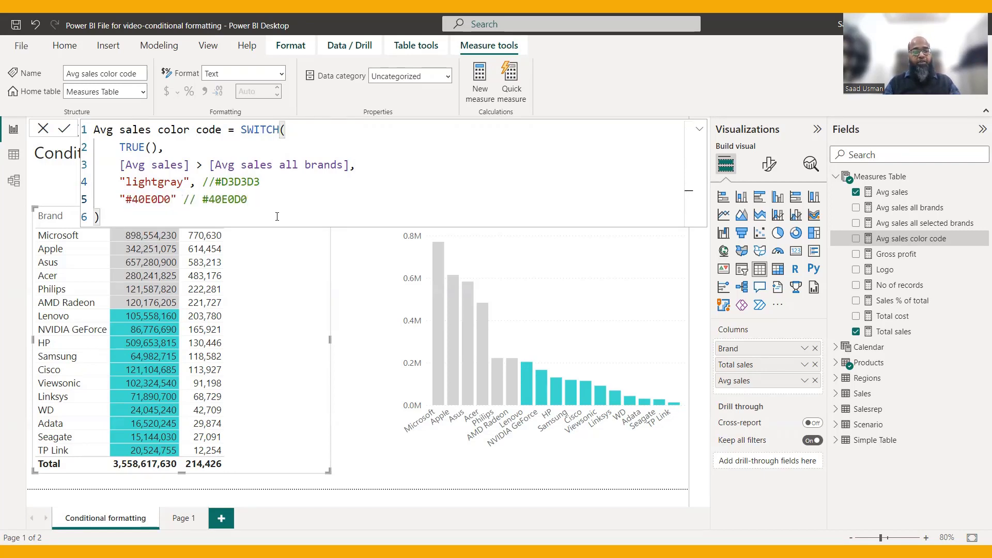
- Append the comment //RGB(64,224,208) to the end of the #40E0D0 line in the formula
left_click(277, 216)
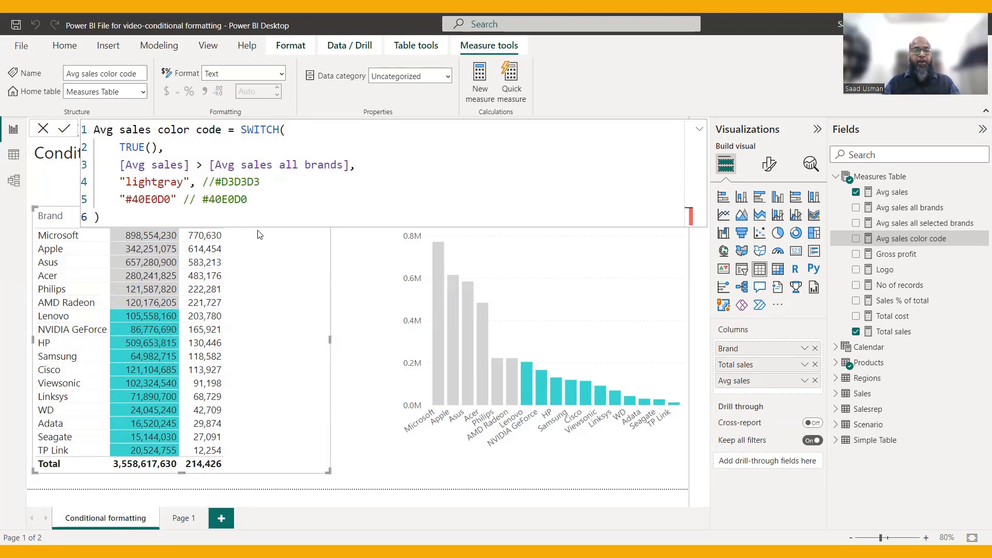
left_click(265, 204)
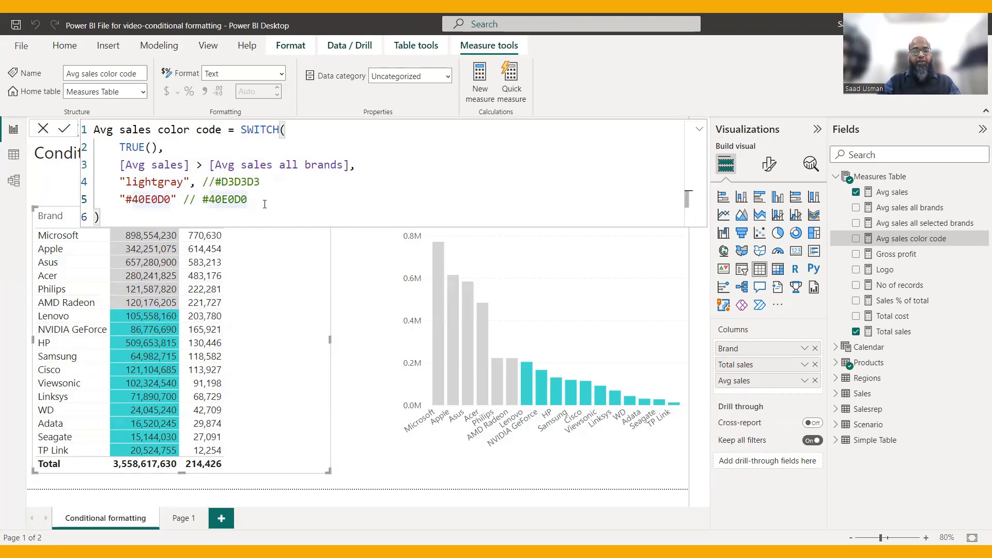
type("//RGB(")
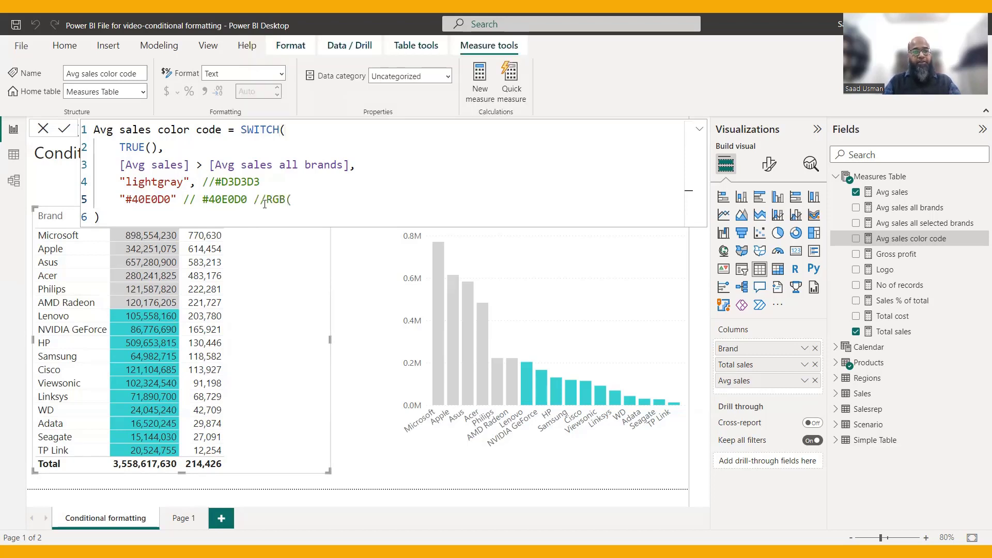
type("64,224,208)")
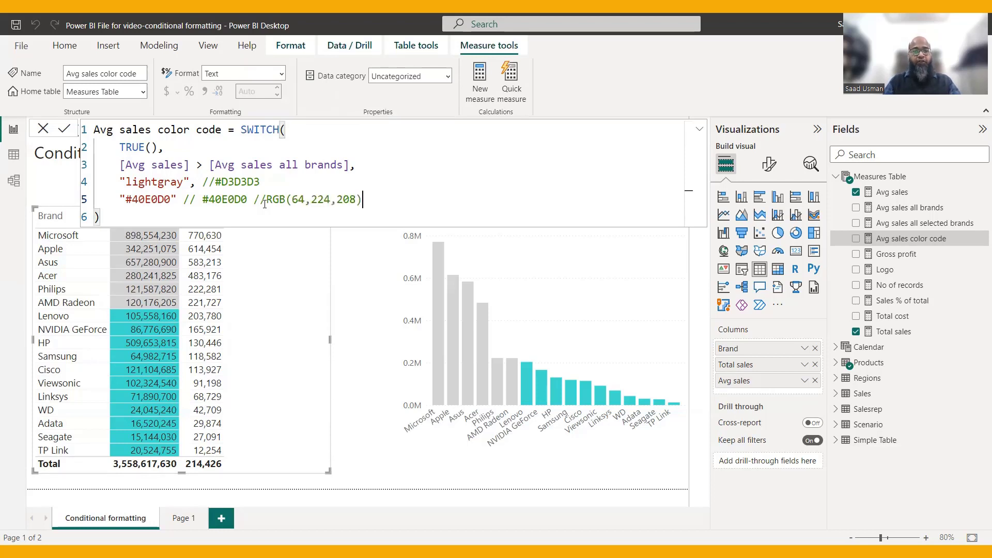
- Copy RGB(64,224,208) from the comment and paste it over the quoted hex code on the same line
key("ctrl+shift+Left")
key("ctrl+shift+Left")
key("ctrl+shift+Left")
key("ctrl+shift+Left")
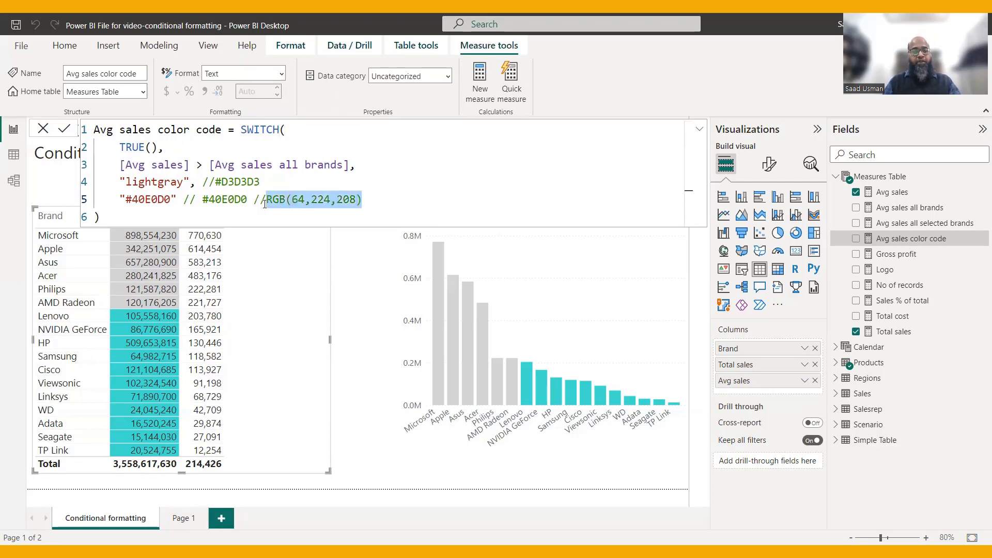
key("ctrl+c")
double_click(150, 199)
key("ctrl+v")
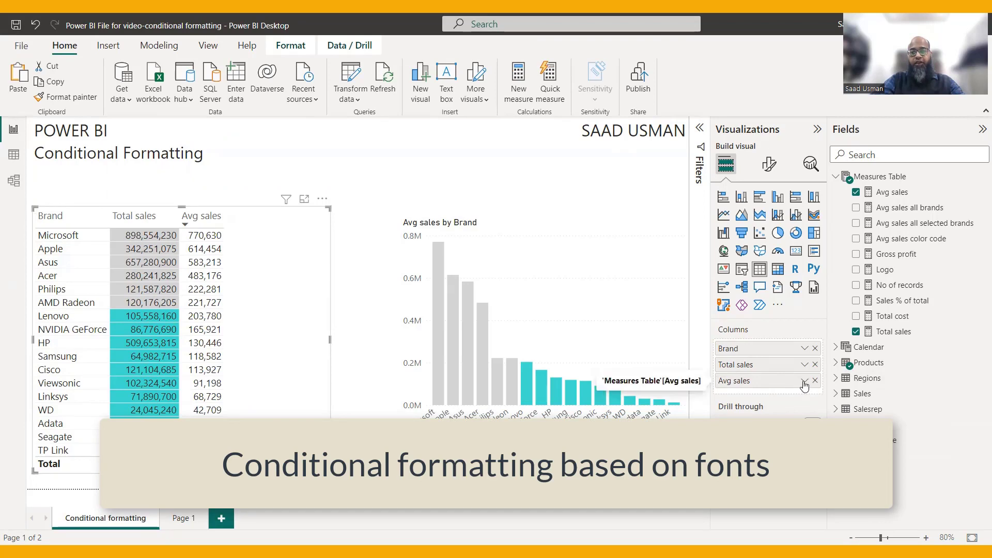
- Apply a gradient font color to the table's Avg sales values with light orange for the lowest value
left_click(804, 383)
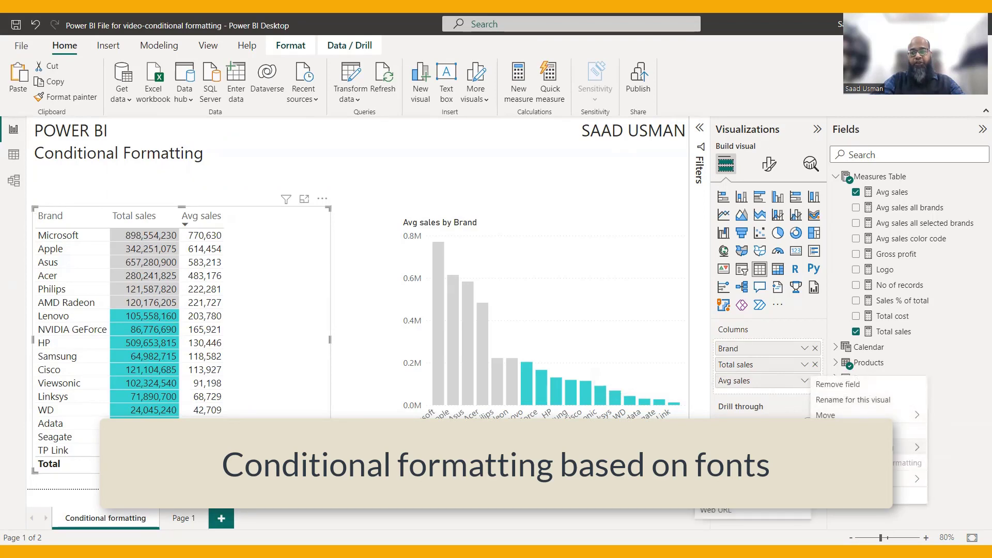
left_click(758, 464)
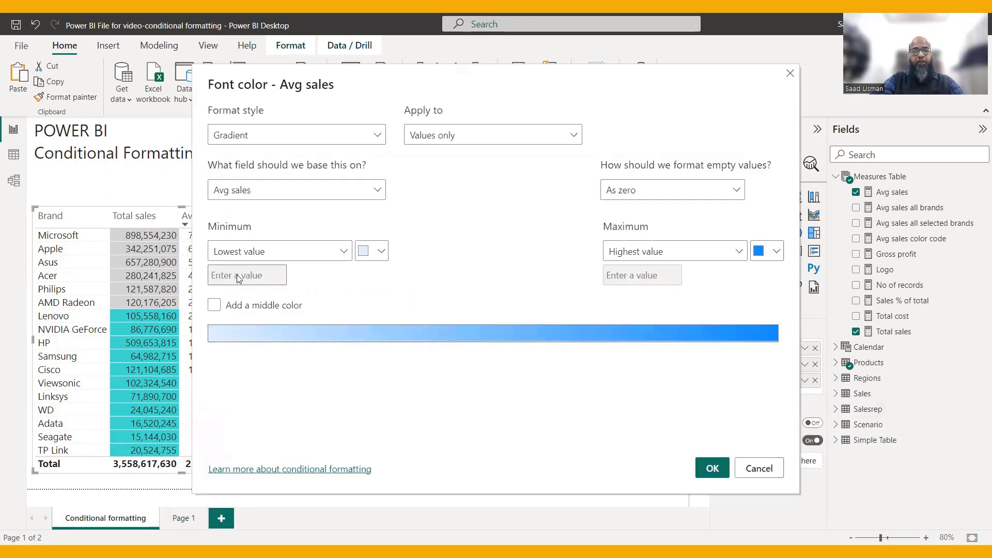
left_click(381, 251)
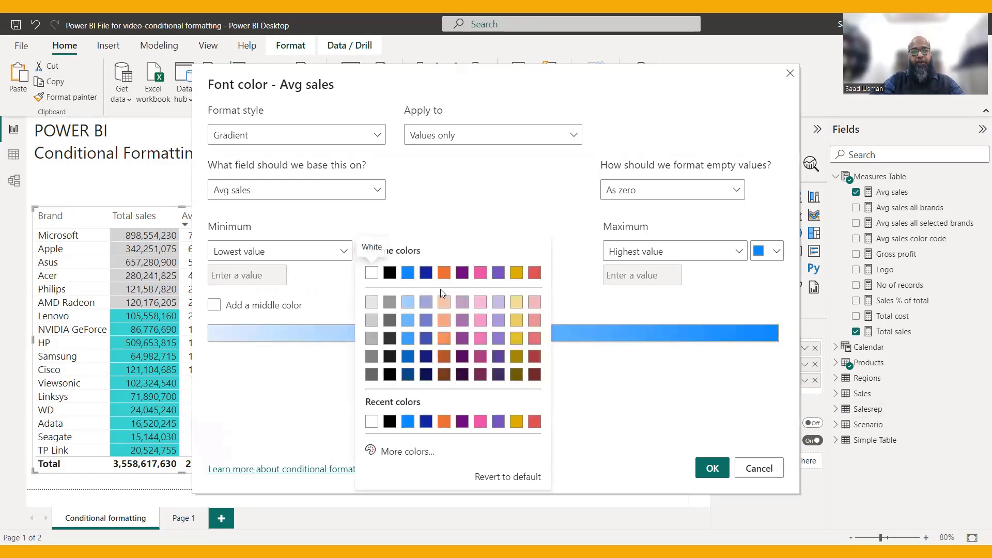
left_click(447, 305)
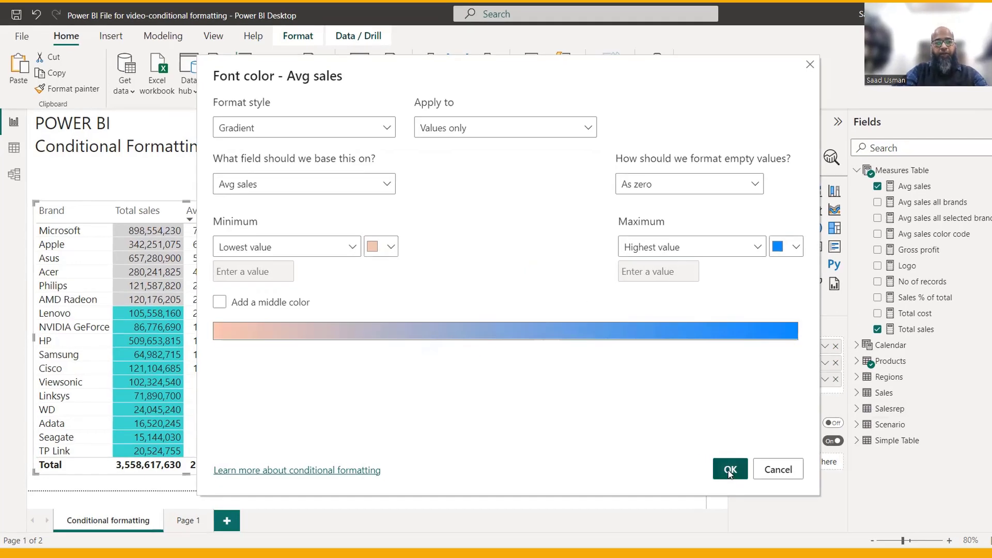
left_click(713, 468)
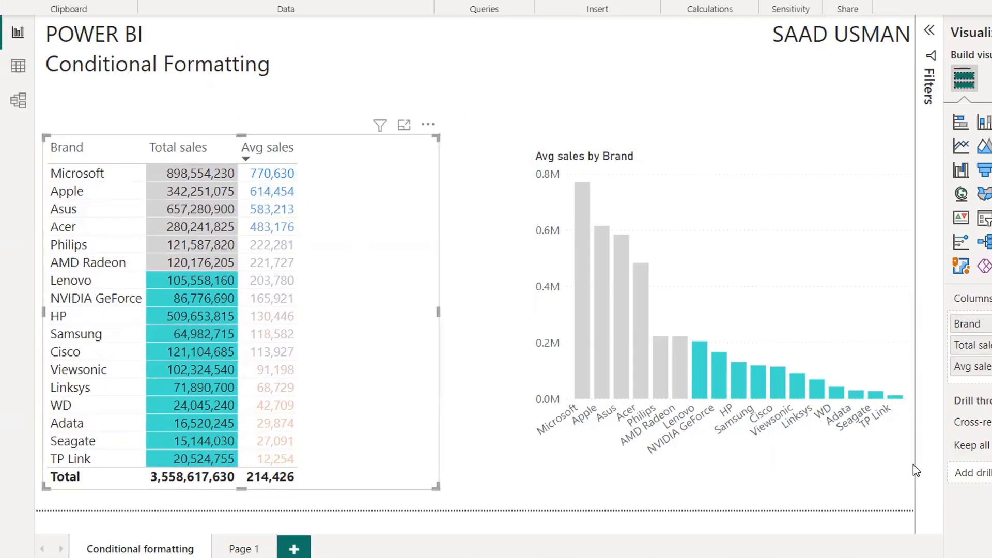
- Add data bars to the table's Avg sales column with a light purple positive bar
left_click(804, 382)
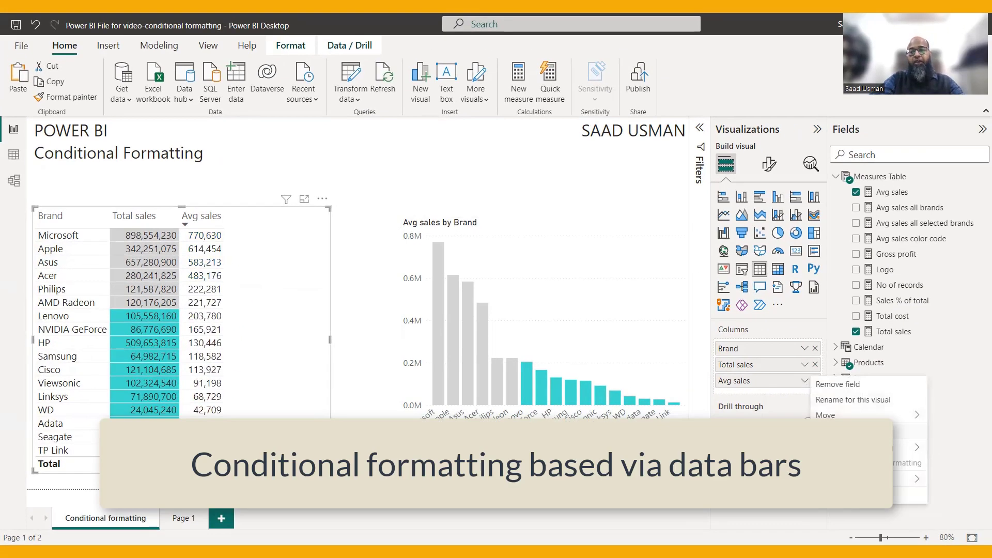
mouse_move(853, 447)
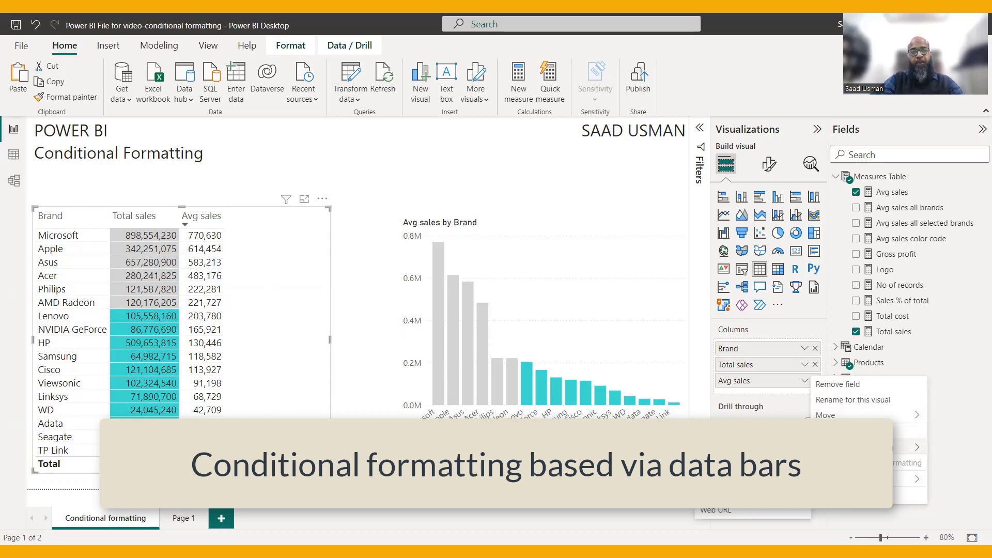
left_click(757, 481)
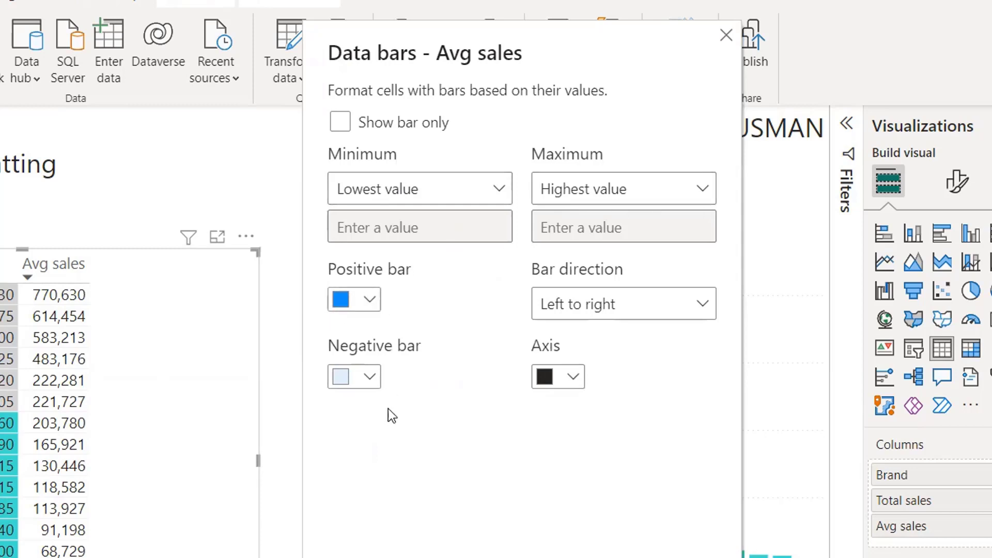
left_click(370, 303)
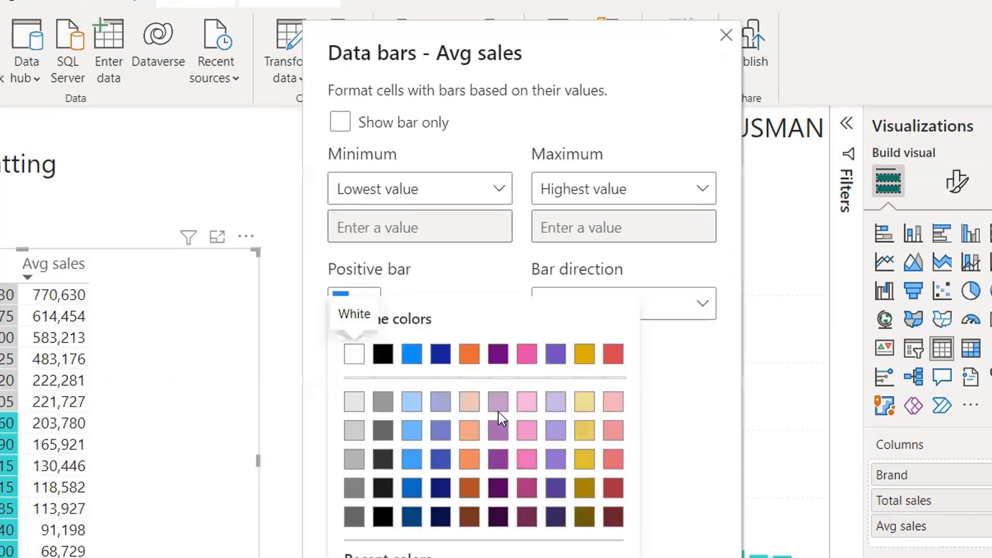
left_click(499, 409)
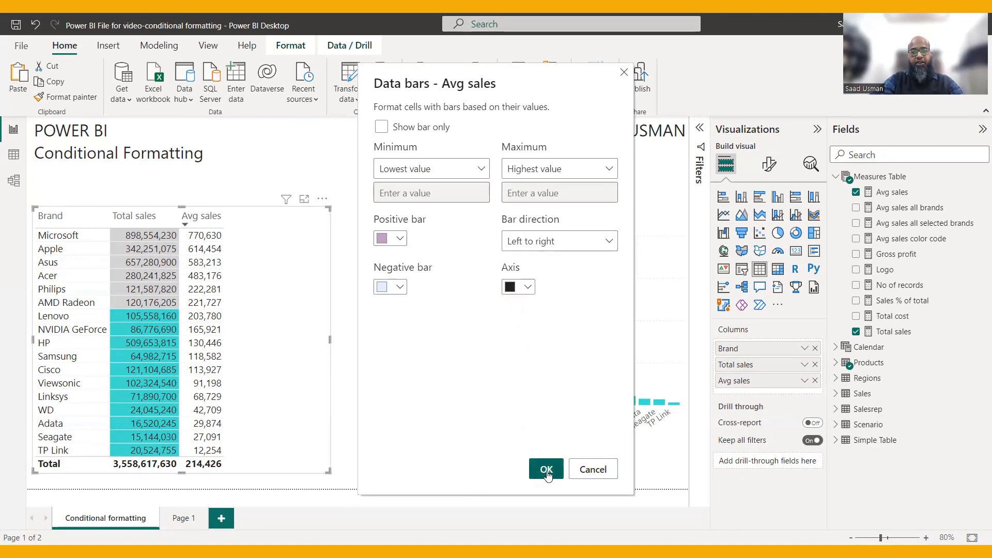
left_click(547, 471)
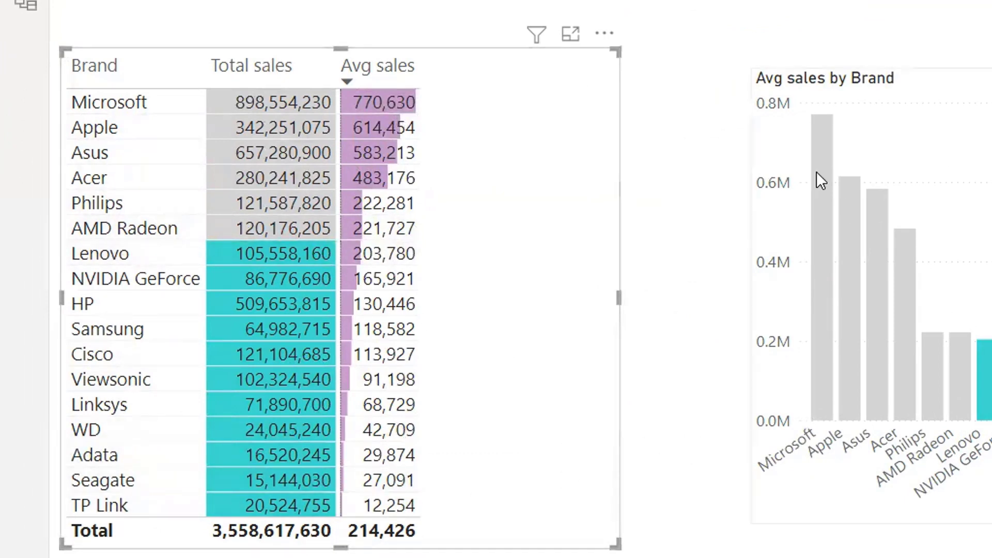
- Set the Avg sales data bars to show the bar only
left_click(828, 380)
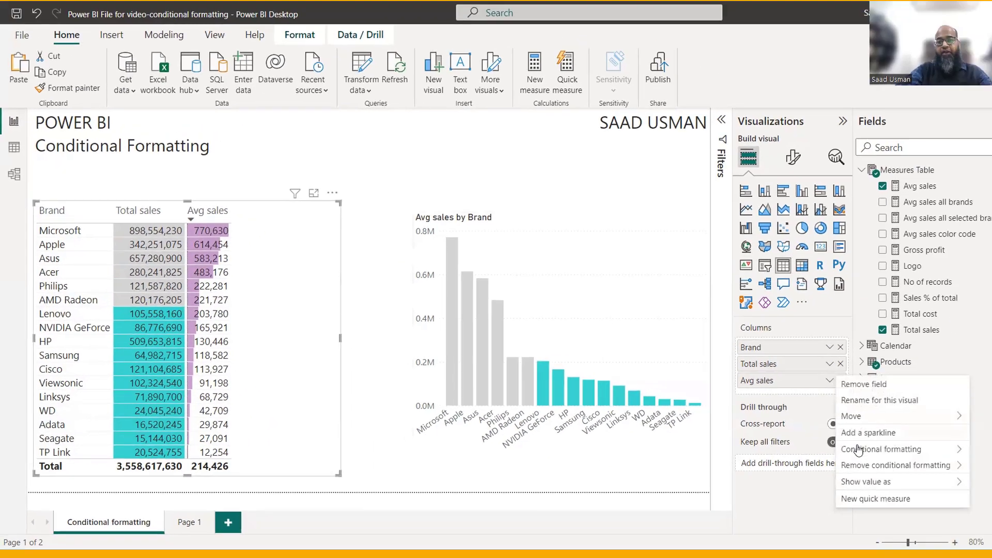
mouse_move(833, 451)
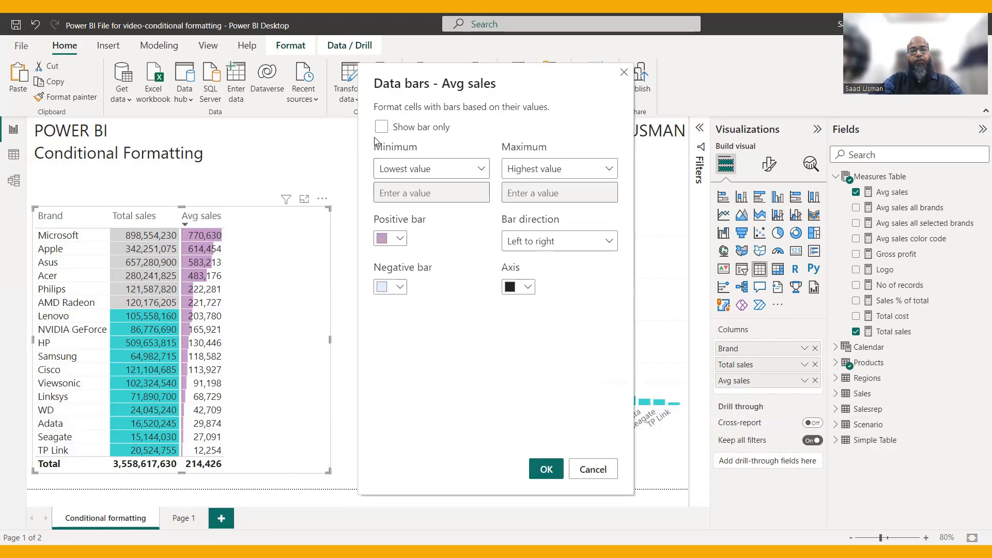
left_click(383, 129)
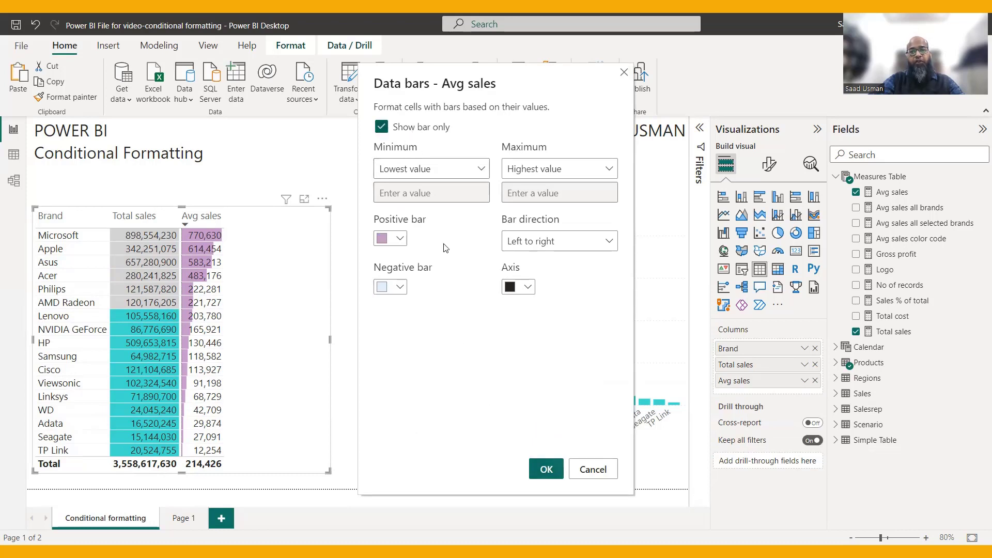
left_click(539, 471)
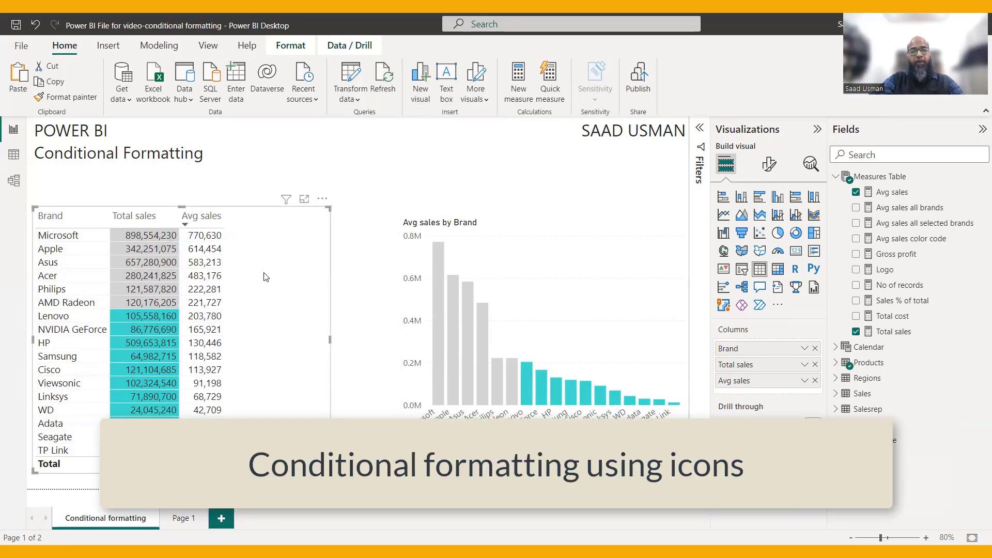
- Add rule-based icons to the table's Avg sales values using the style of four colored arrows
left_click(805, 383)
mouse_move(833, 448)
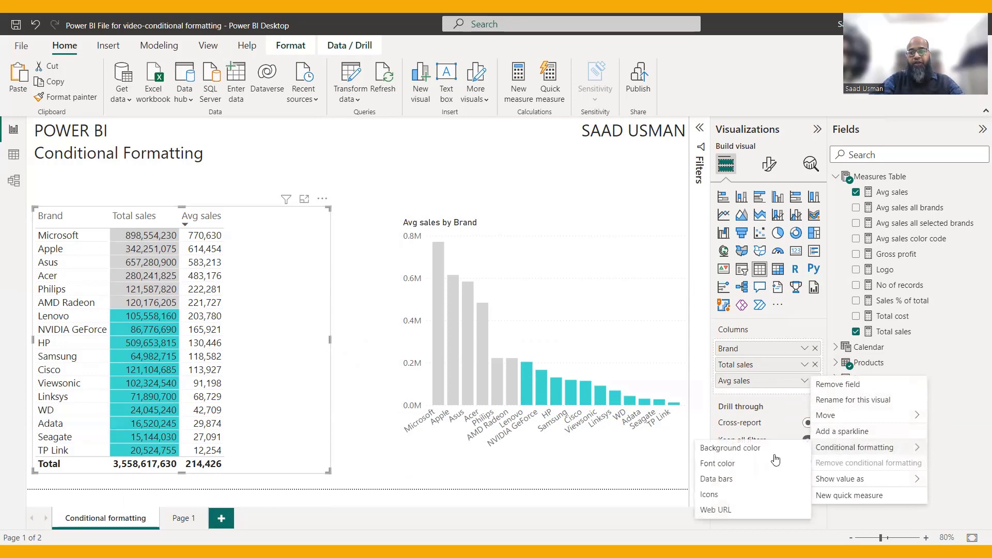
left_click(735, 496)
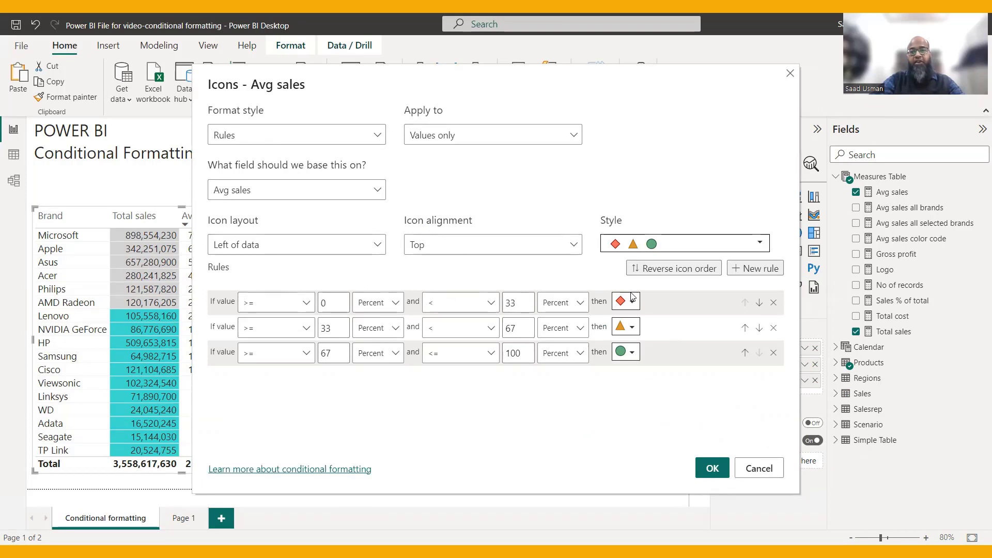
left_click(769, 244)
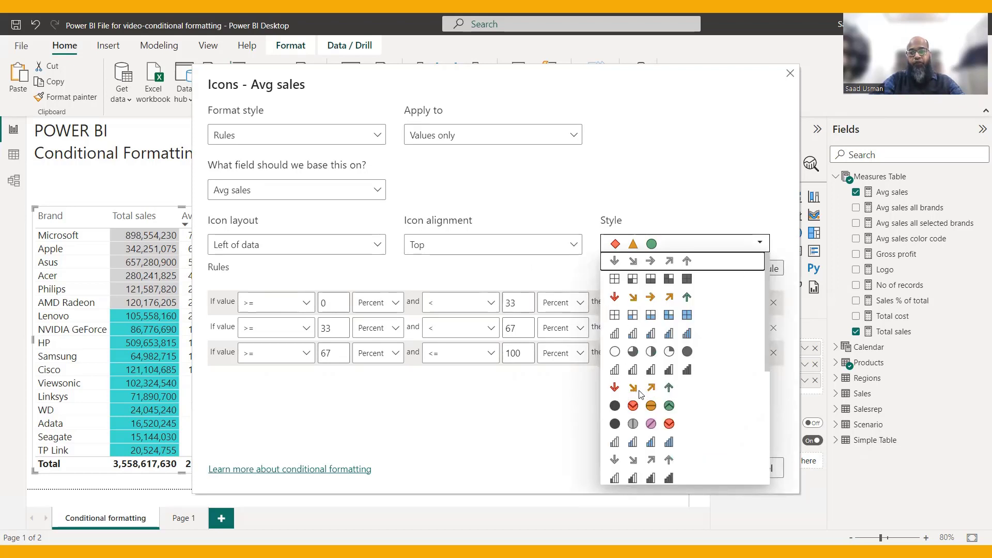
left_click(672, 394)
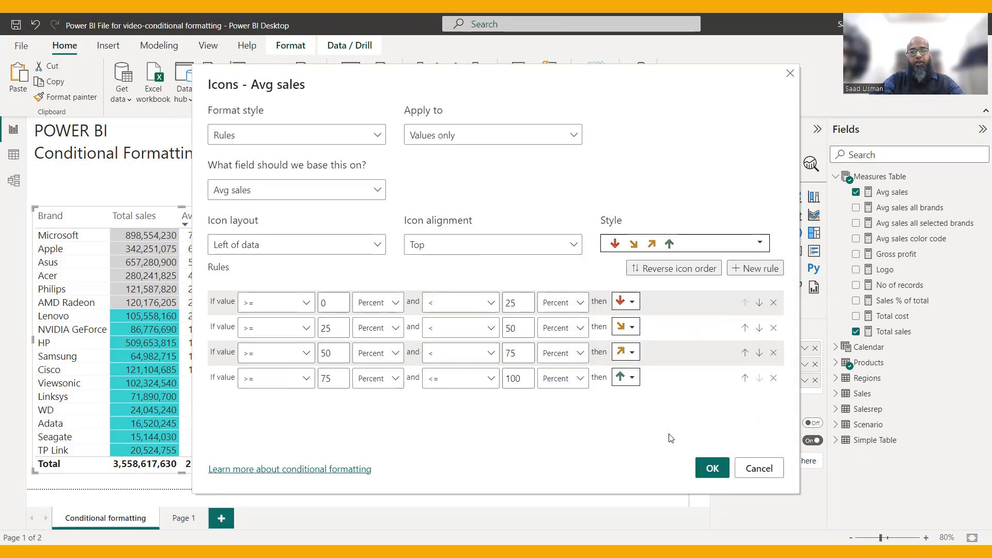
left_click(712, 468)
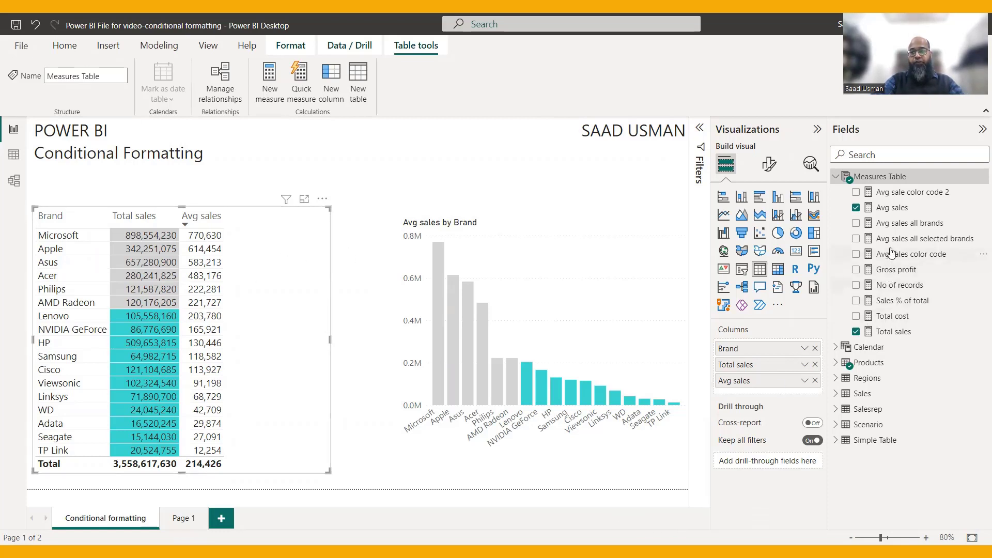
- Review the Avg sale color code 2 formula and apply icons to the table's Avg sales values based on that measure's field value
left_click(902, 192)
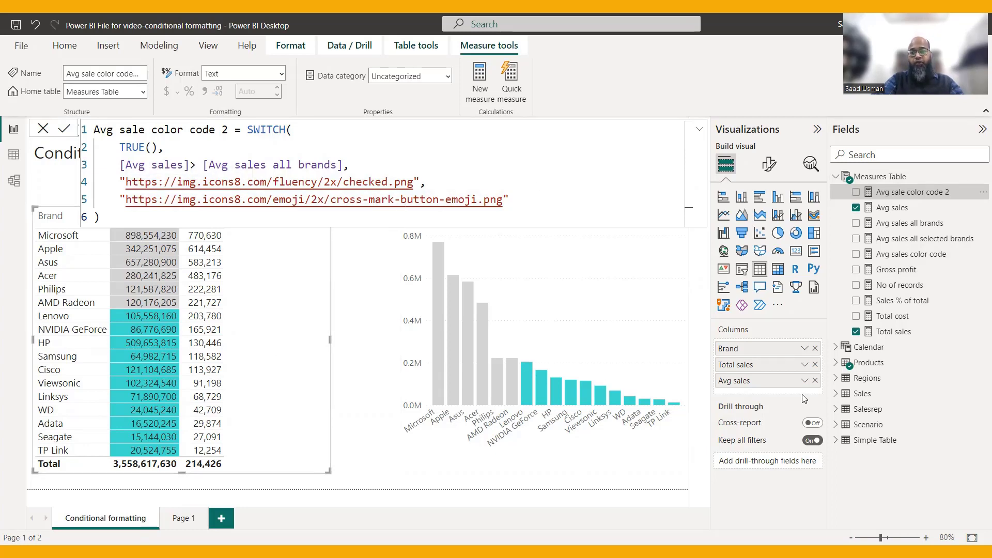
left_click(805, 381)
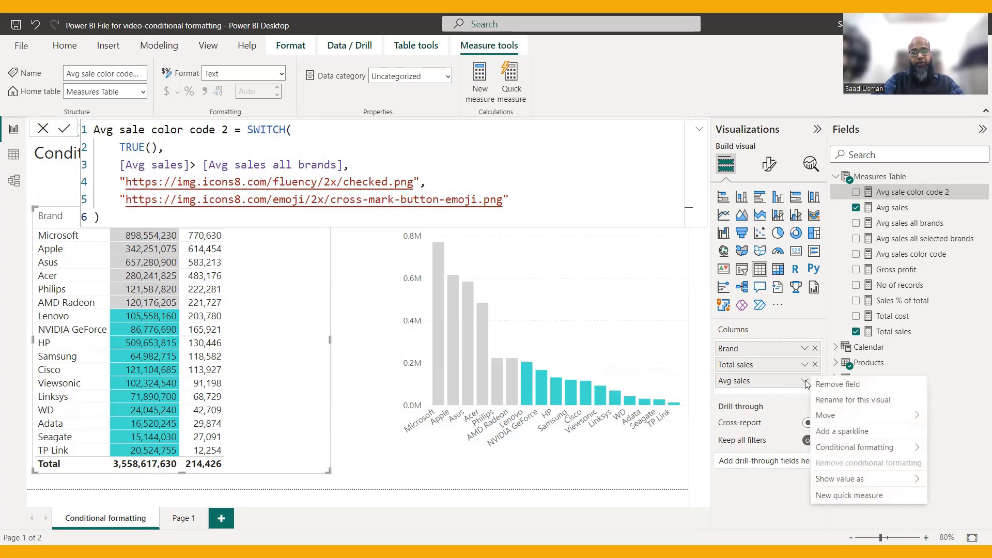
mouse_move(826, 449)
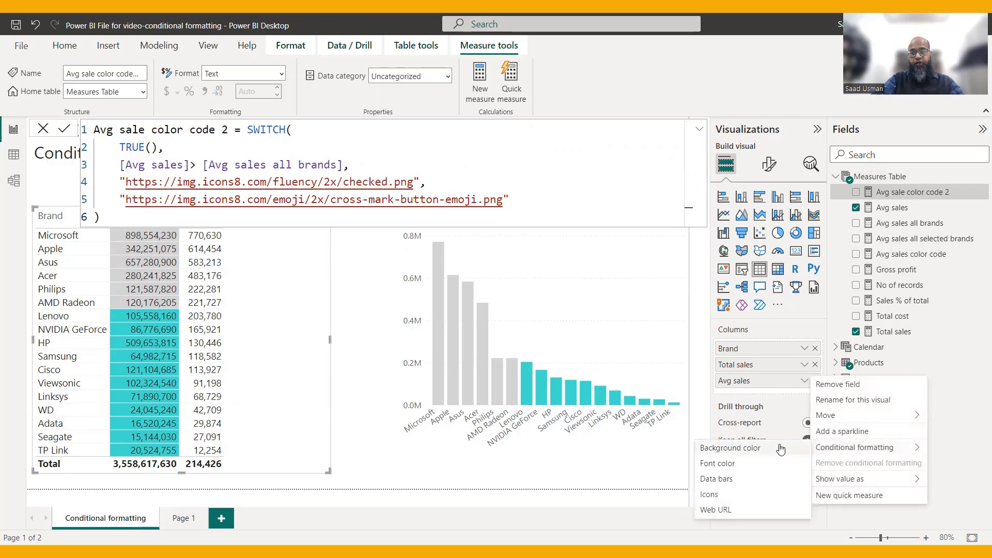
left_click(726, 496)
left_click(373, 138)
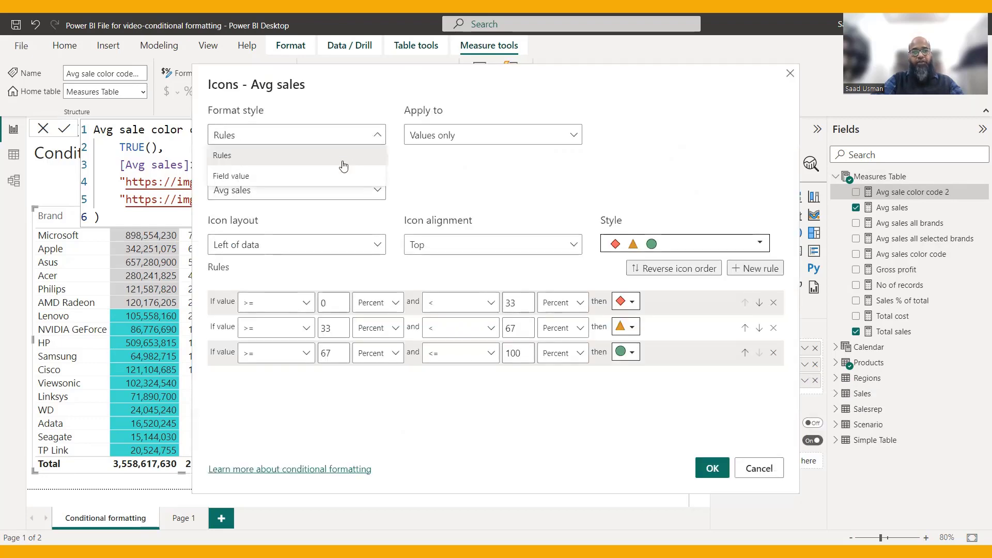
left_click(331, 176)
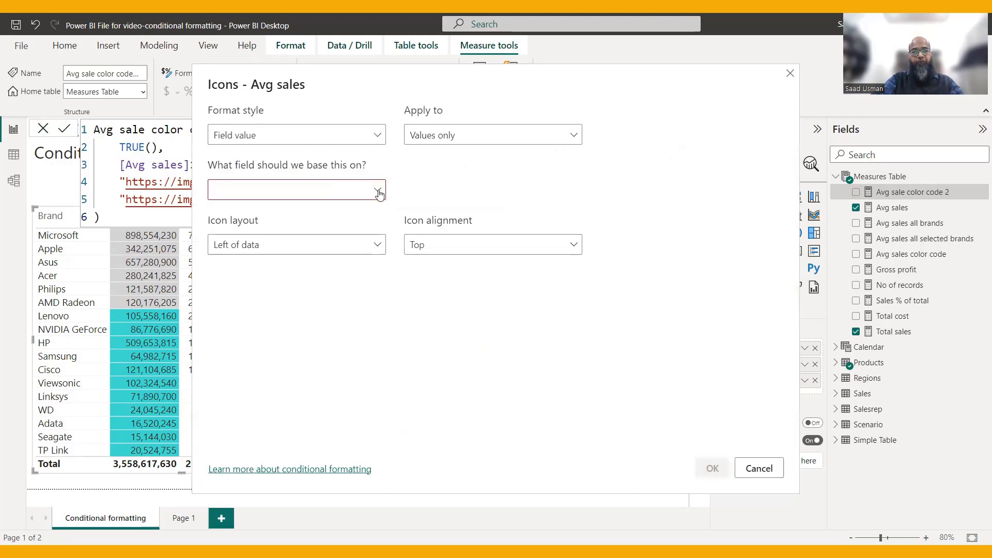
left_click(374, 190)
left_click(218, 235)
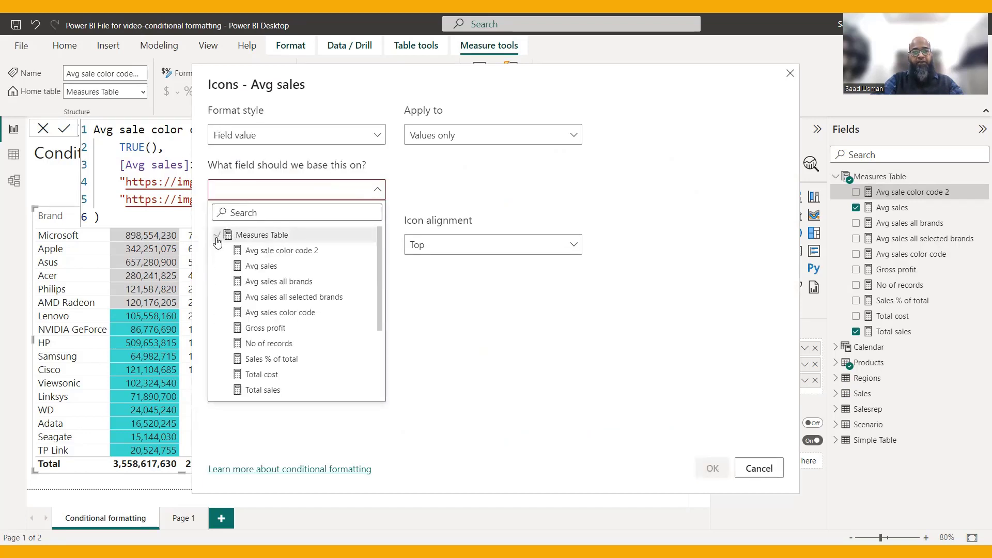
left_click(285, 252)
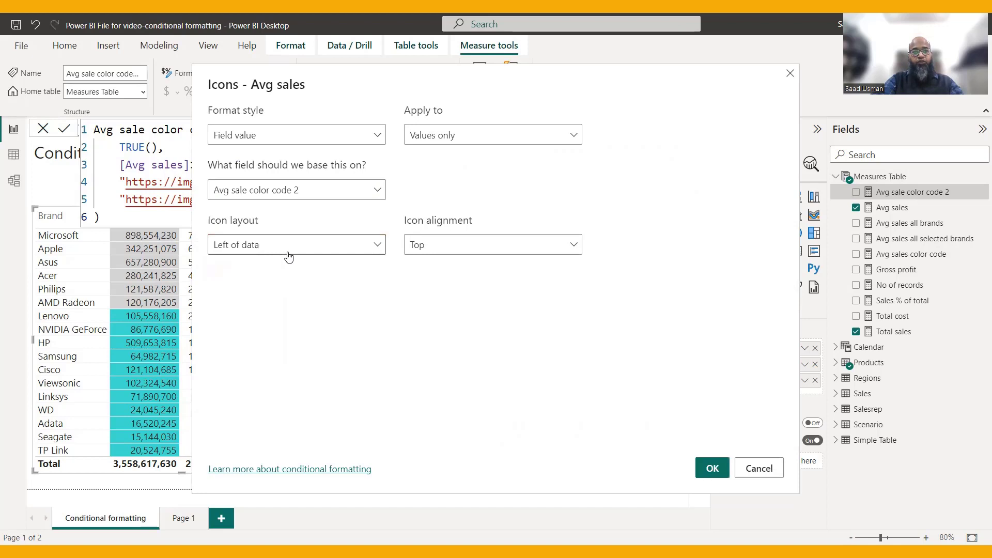
left_click(712, 468)
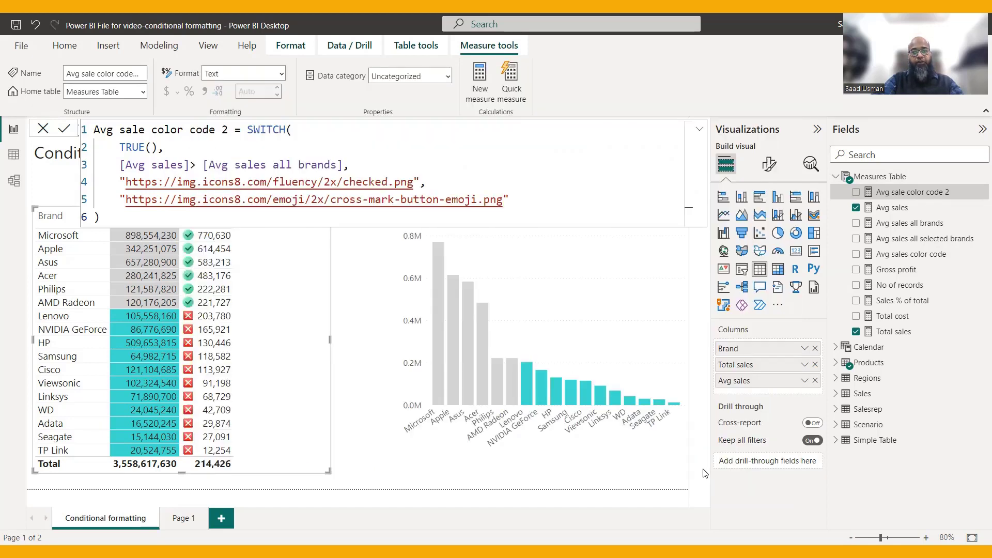
left_click(898, 176)
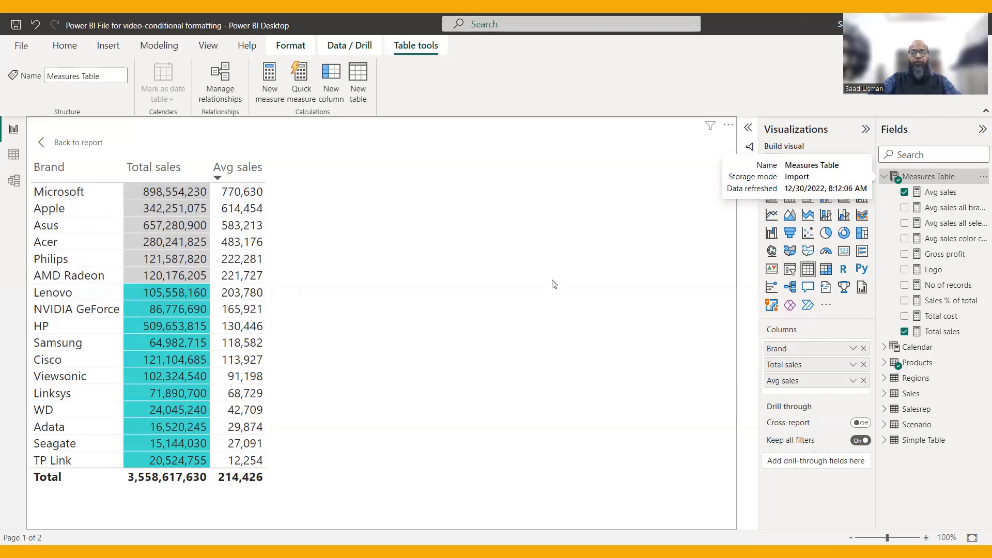
left_click(853, 349)
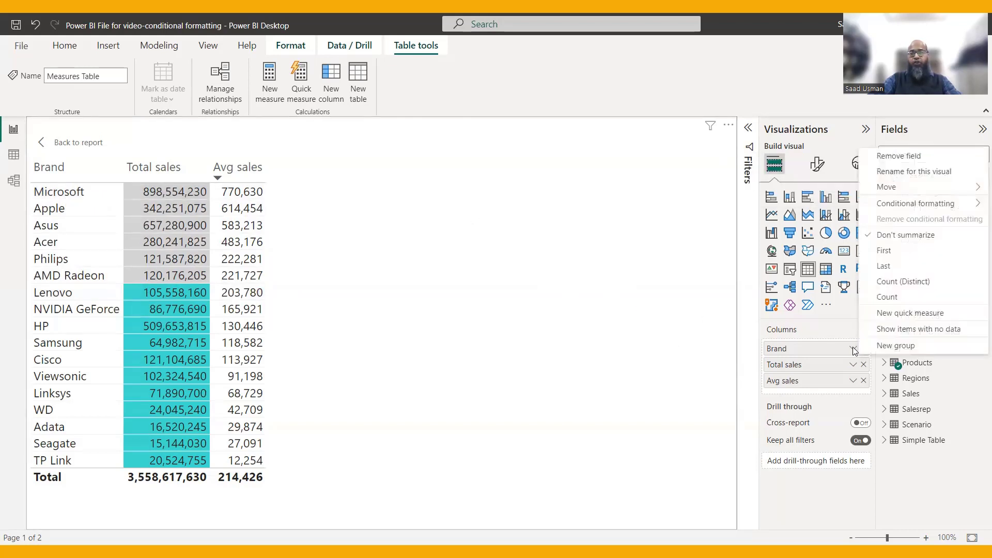
mouse_move(902, 208)
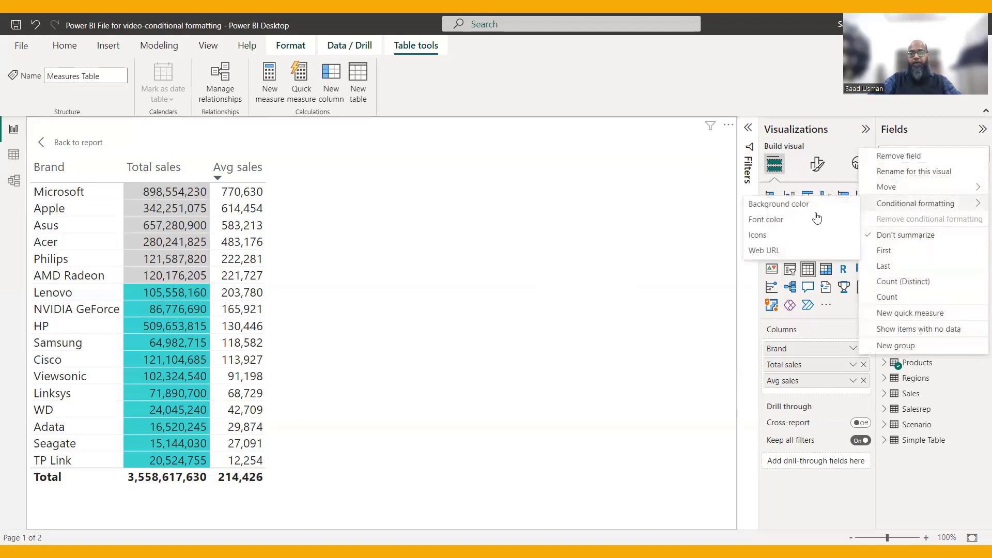
left_click(786, 251)
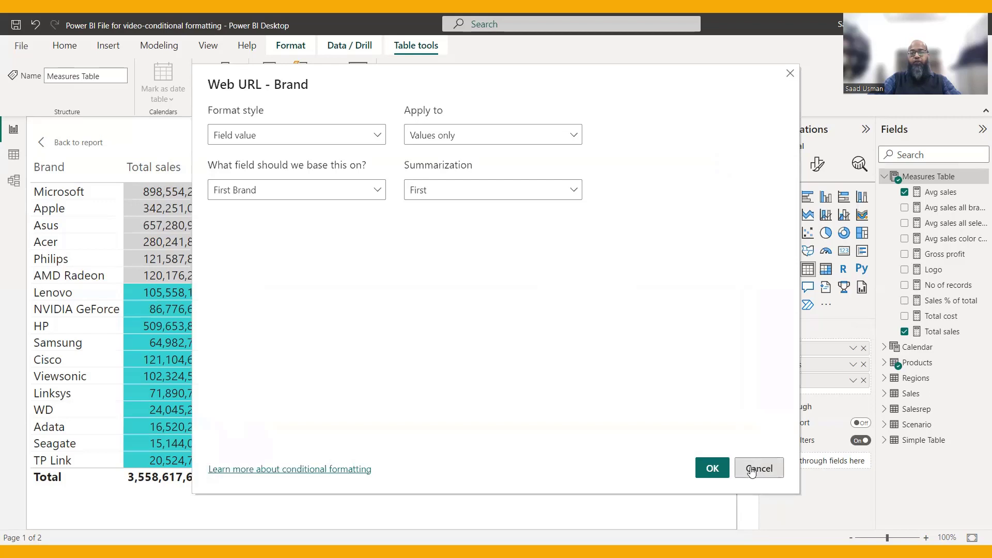
left_click(752, 471)
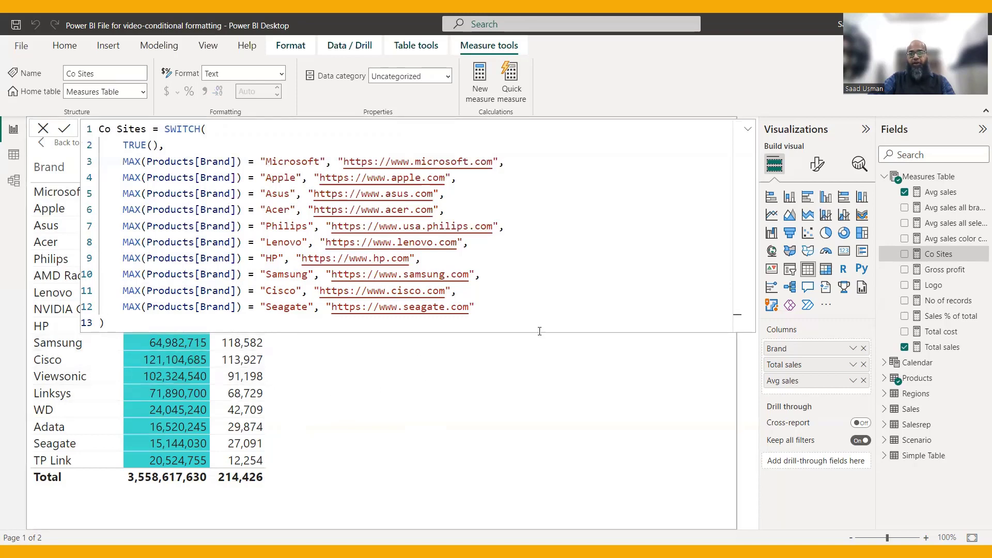
- Add web URLs to the table's Brand values based on the Co Sites measure, and test the Microsoft link in the browser
left_click(913, 176)
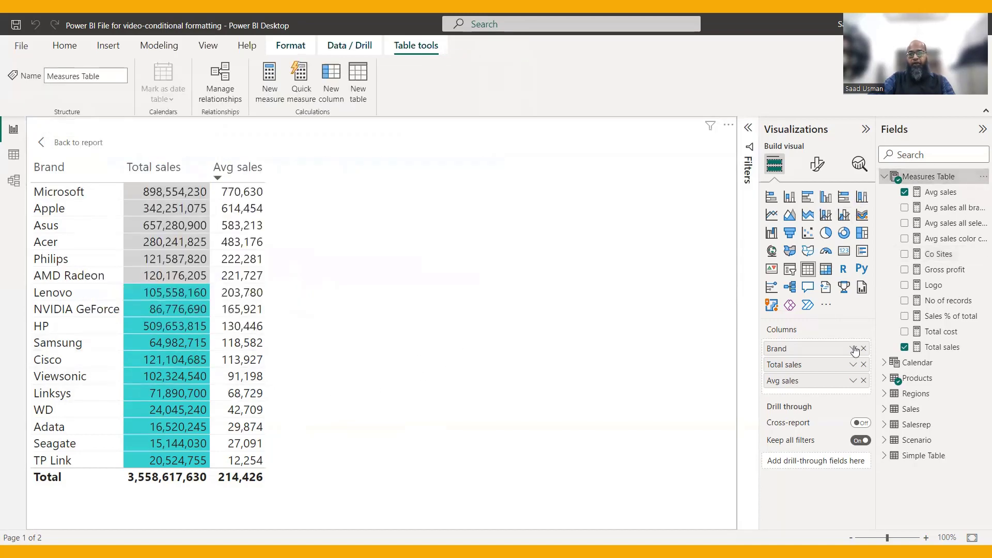
left_click(853, 349)
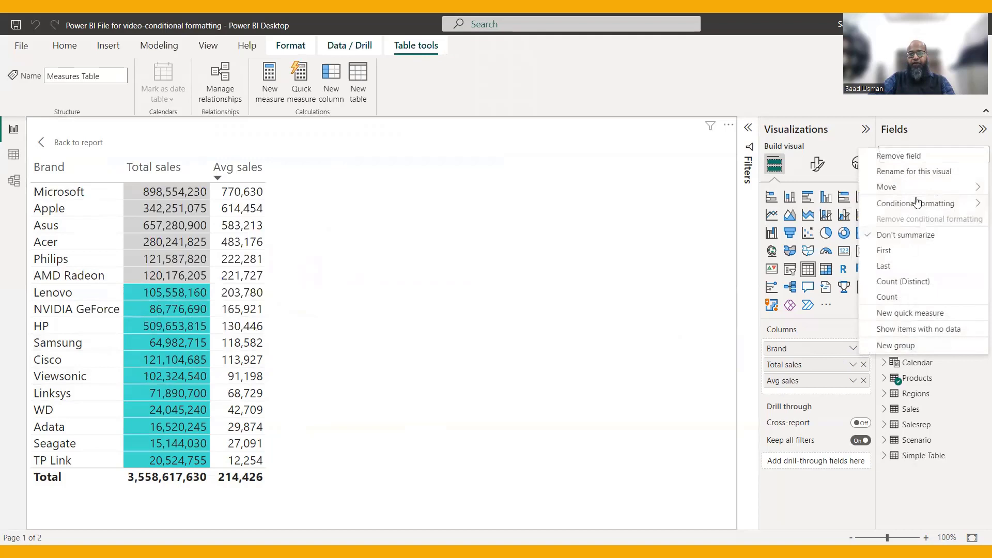
mouse_move(918, 202)
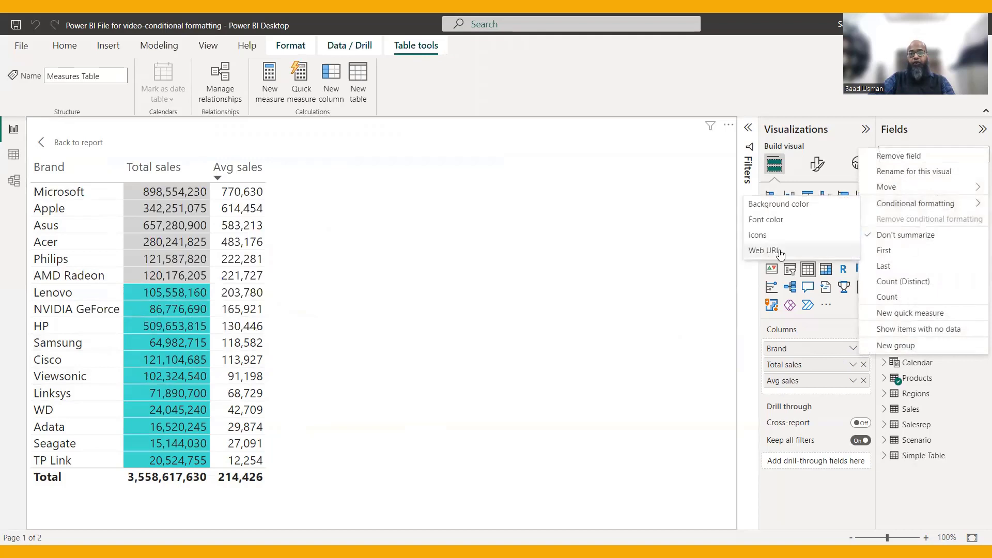
left_click(764, 251)
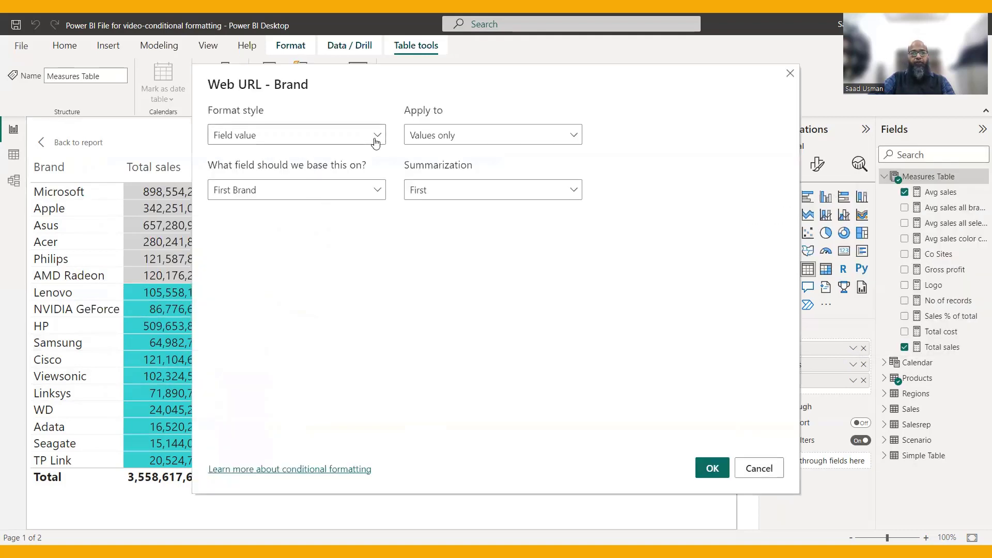
left_click(377, 192)
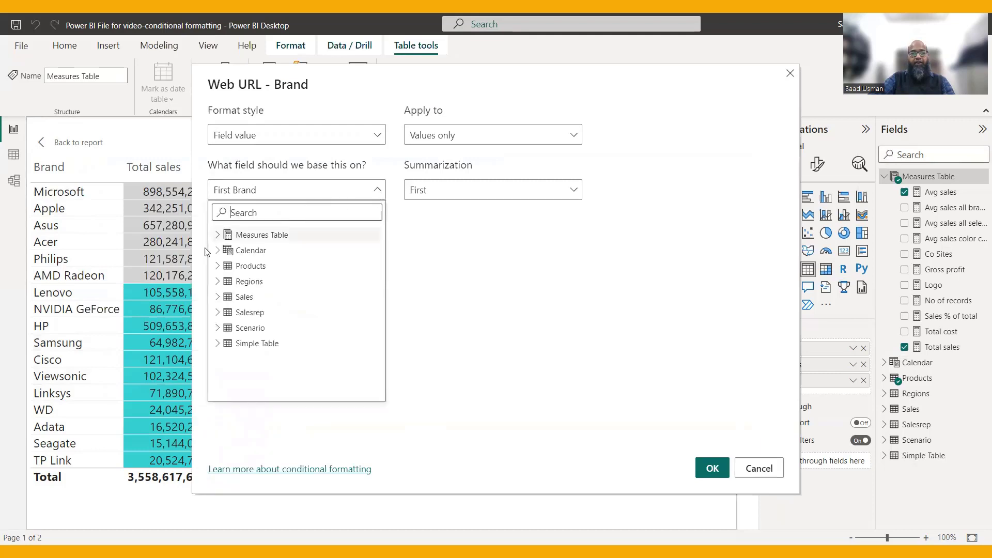
left_click(257, 312)
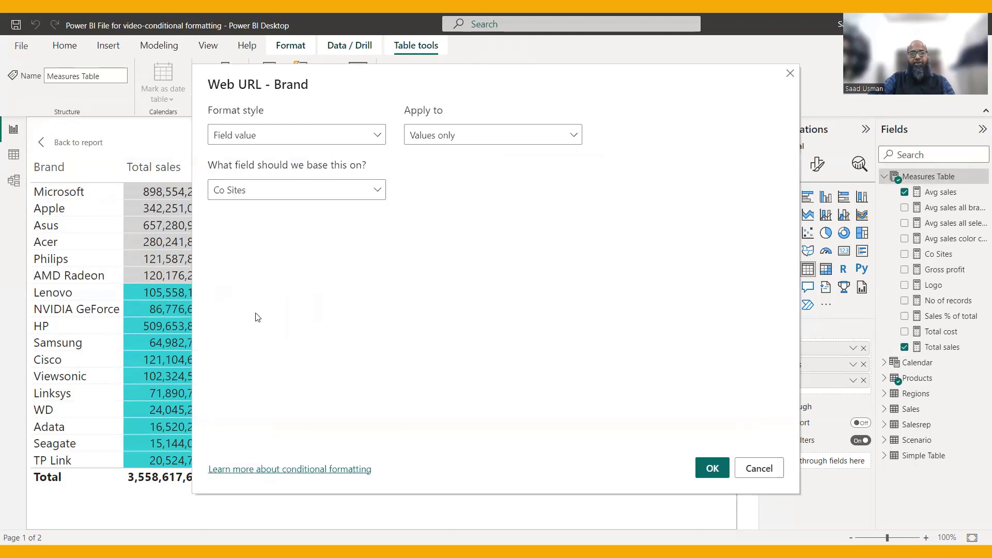
left_click(711, 468)
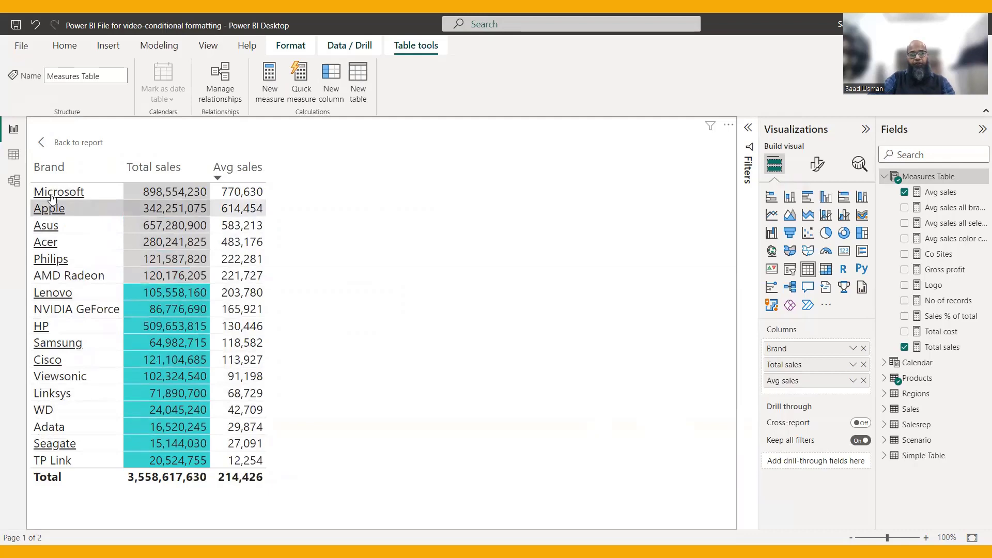
left_click(53, 194)
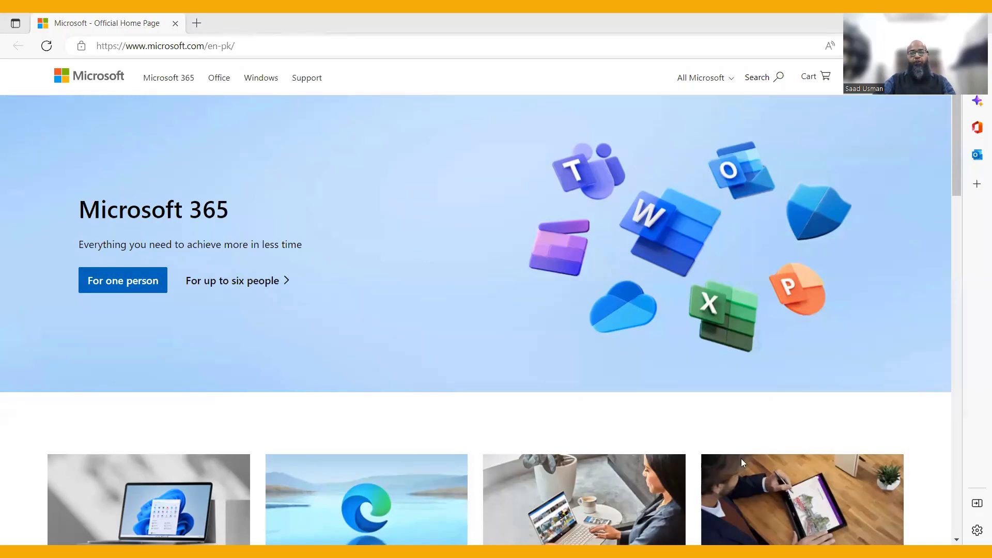
key("alt+Tab")
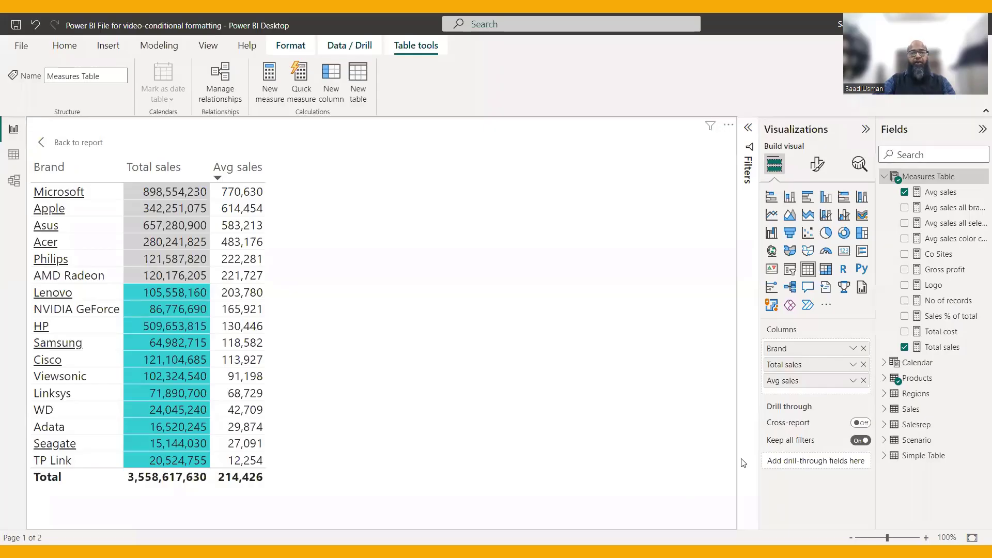